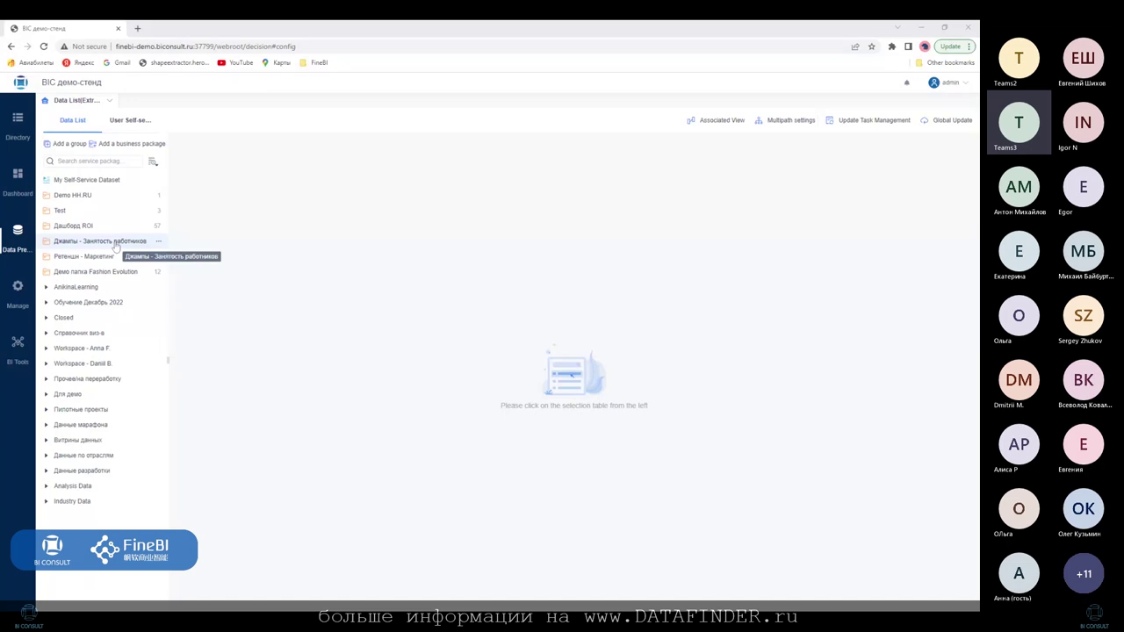
Expand the Для демо group and check which table types can be added to the Demo HH.RU package
left_click(51, 395)
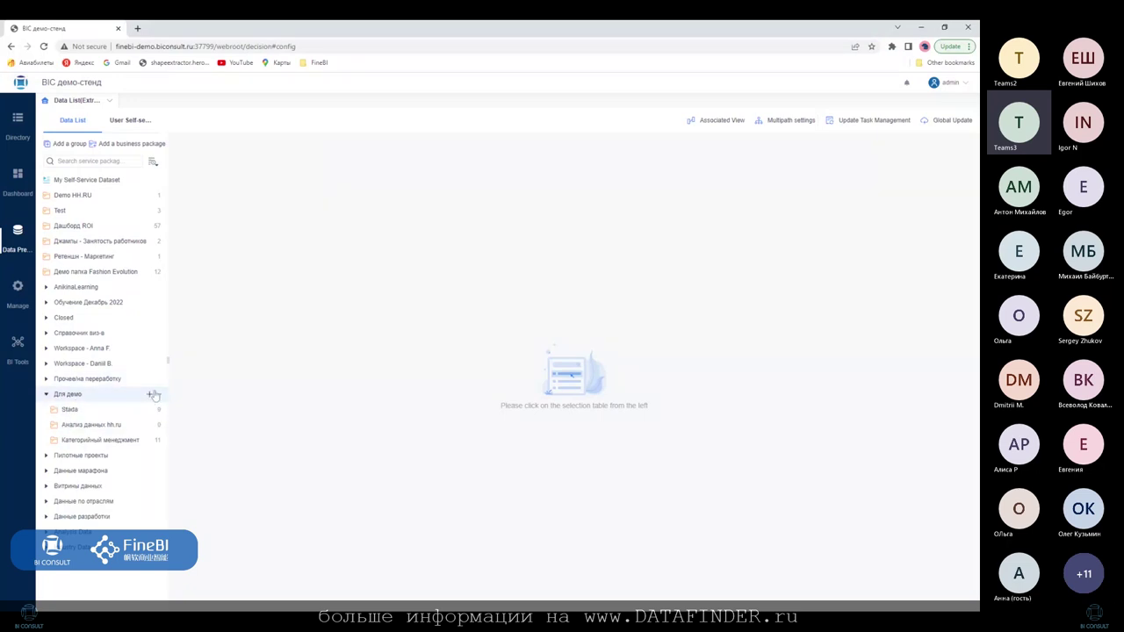
left_click(125, 197)
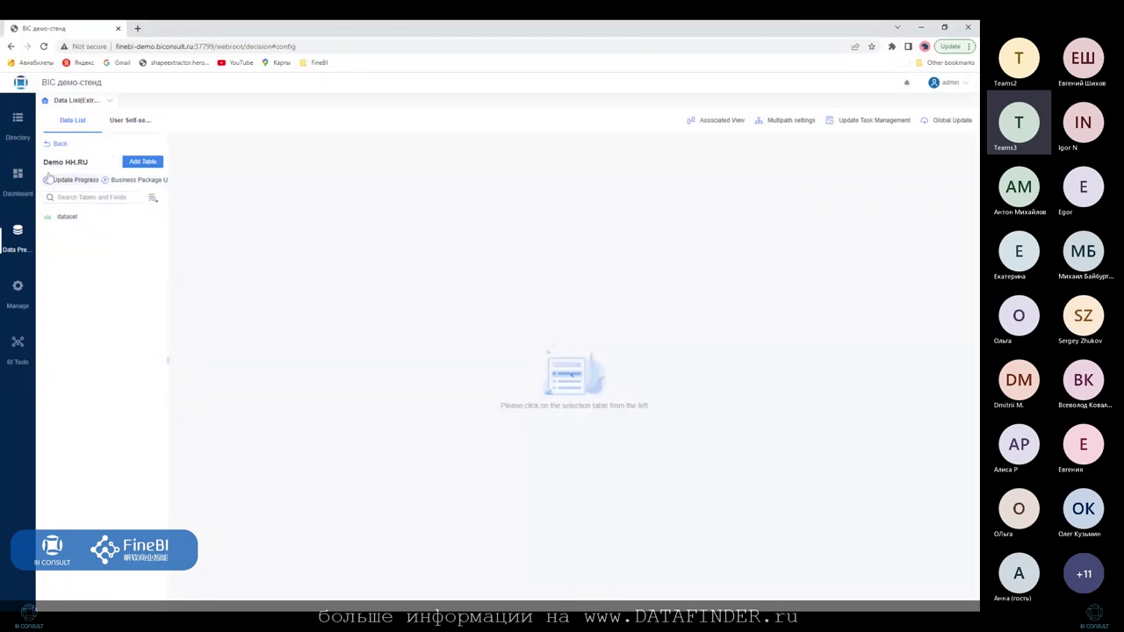
left_click(143, 162)
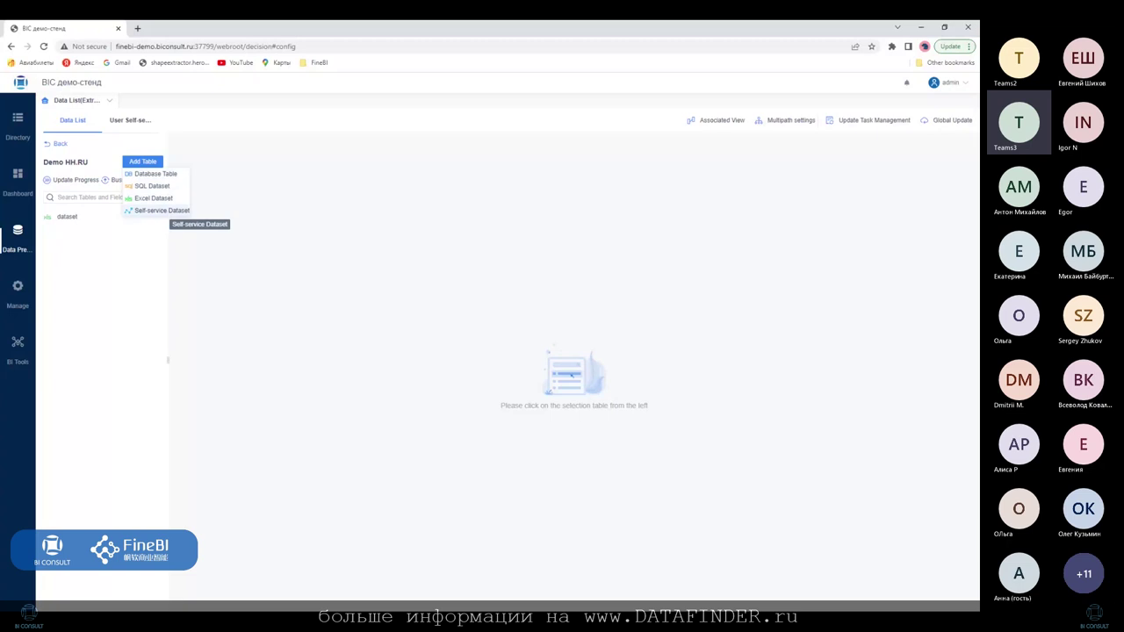
left_click(58, 143)
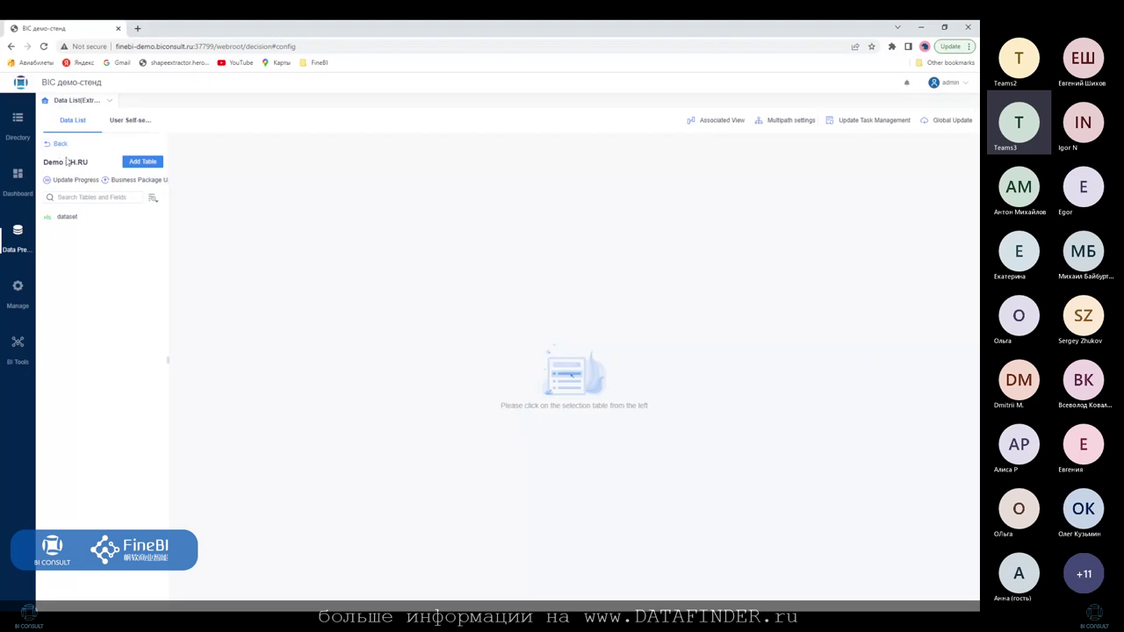
View the data preview and associations of the Sales Russian States dataset in the business package under My Self-Service Dataset
left_click(77, 180)
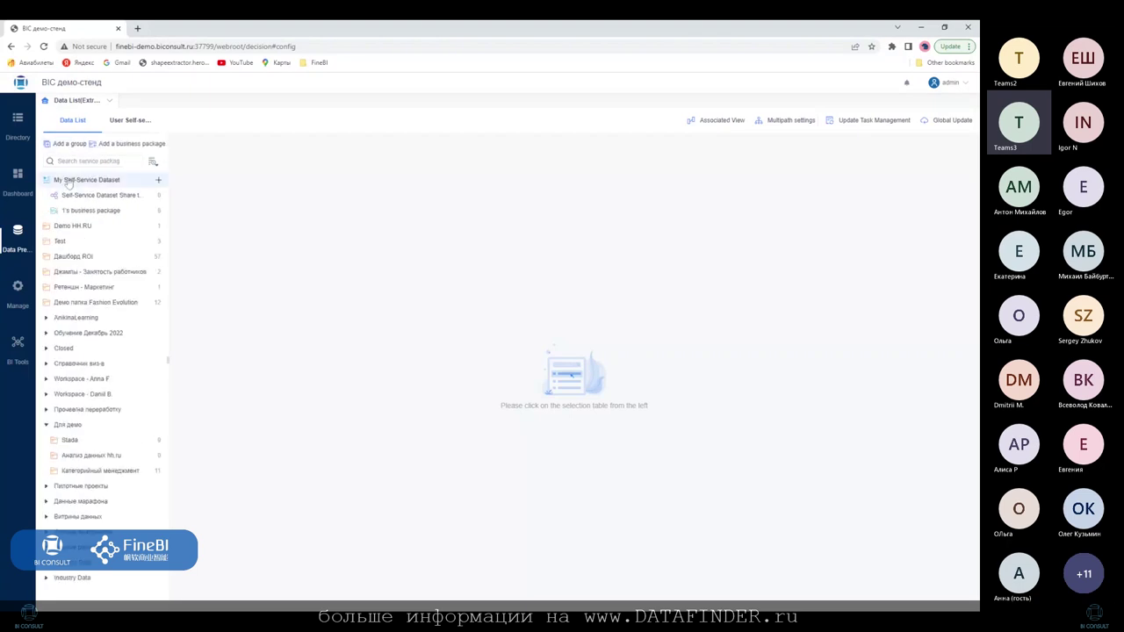
left_click(82, 212)
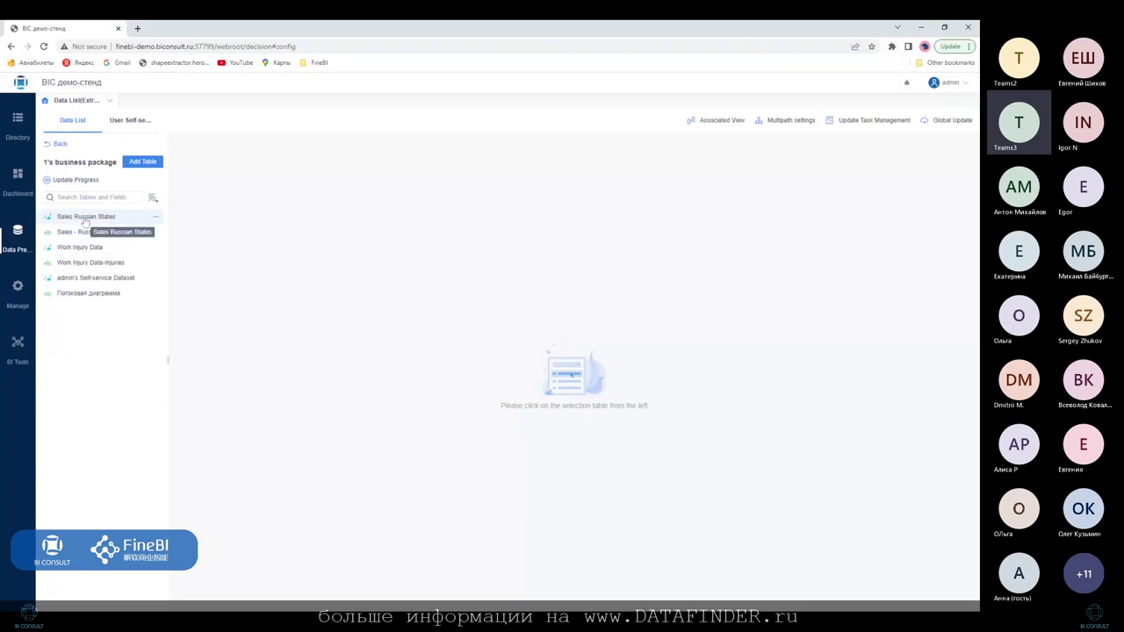
left_click(83, 218)
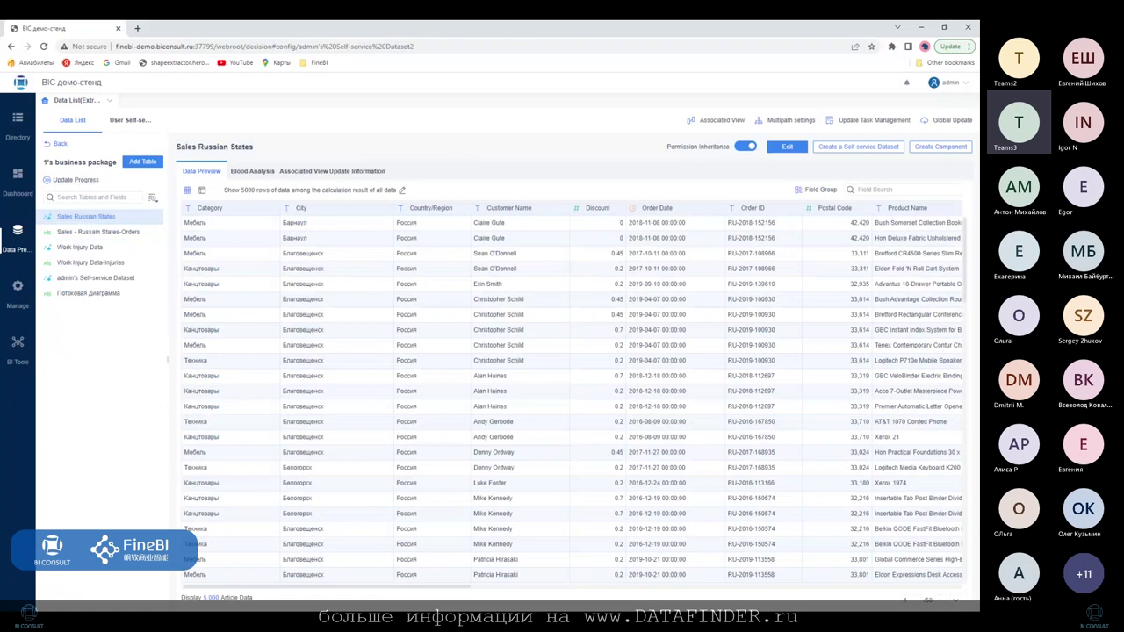
mouse_move(161, 163)
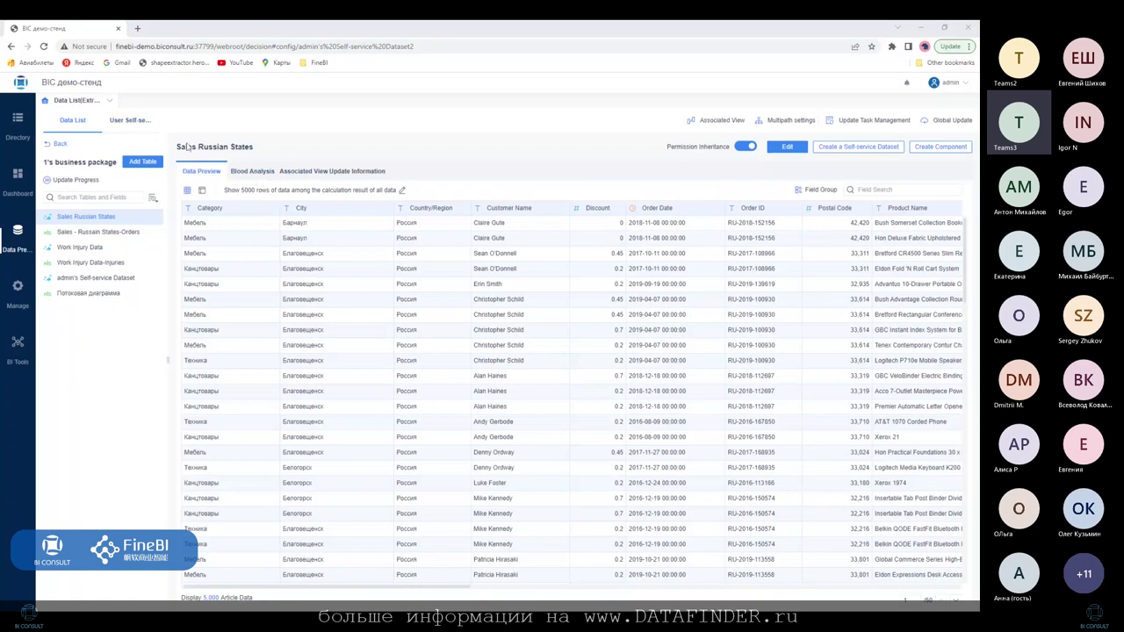
left_click(303, 171)
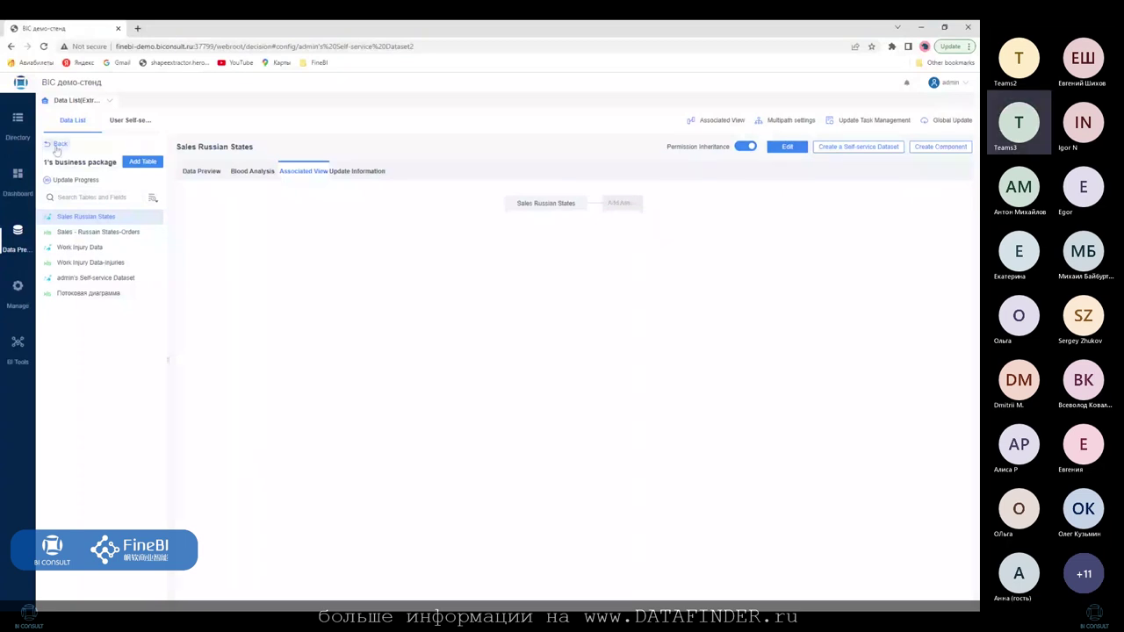
View the associations of the Договор_даатсет dataset in the Дашборд ROI package
left_click(58, 144)
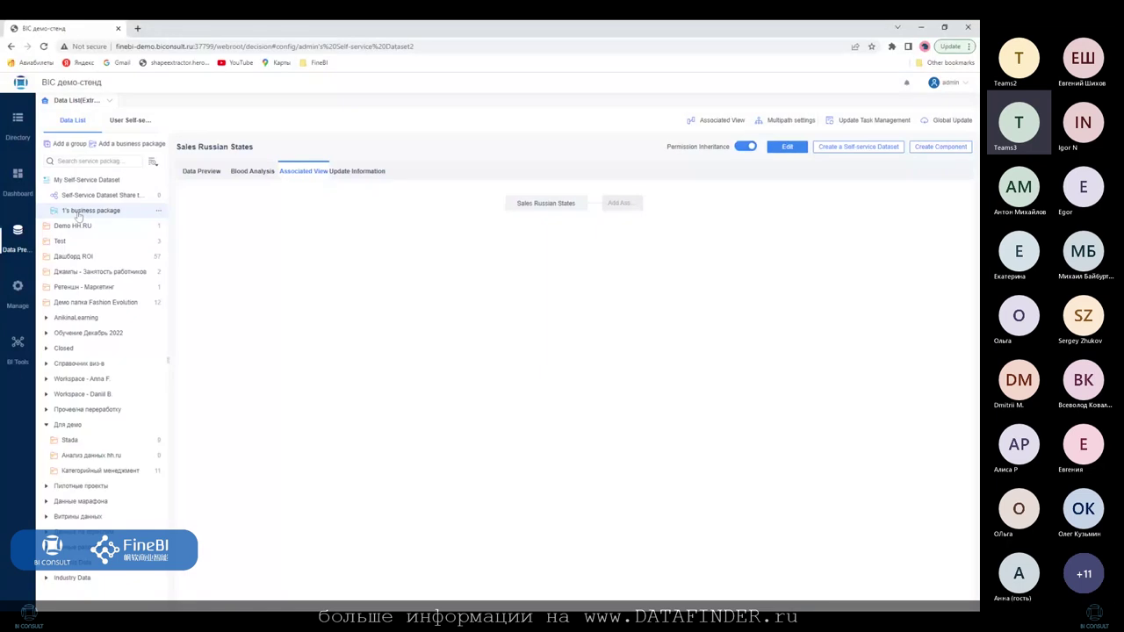
left_click(74, 256)
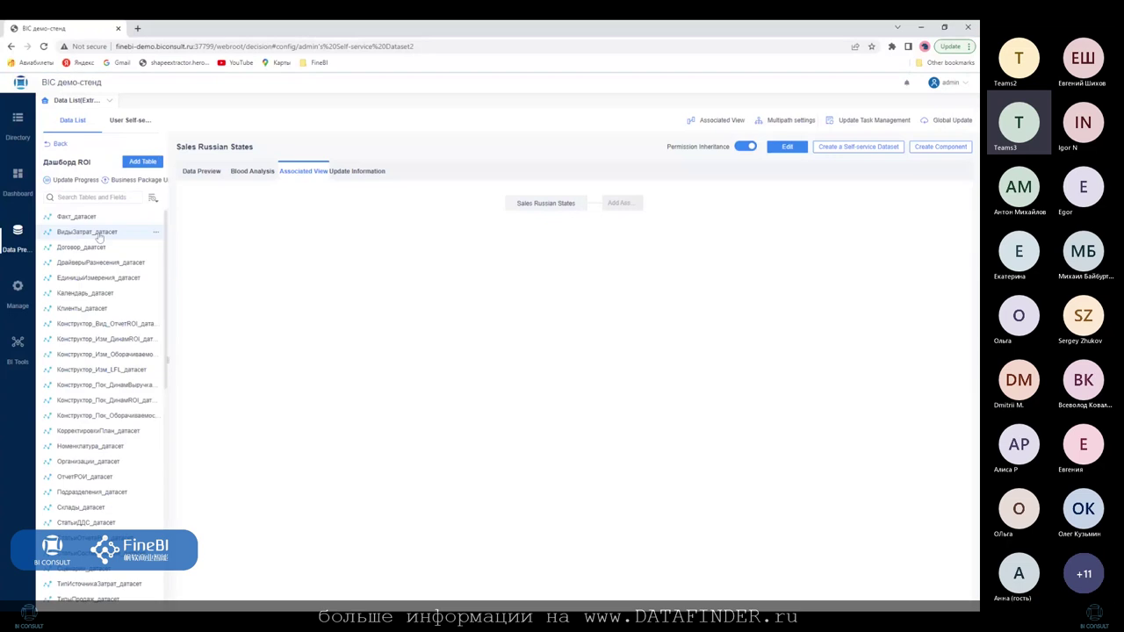
left_click(99, 234)
left_click(123, 248)
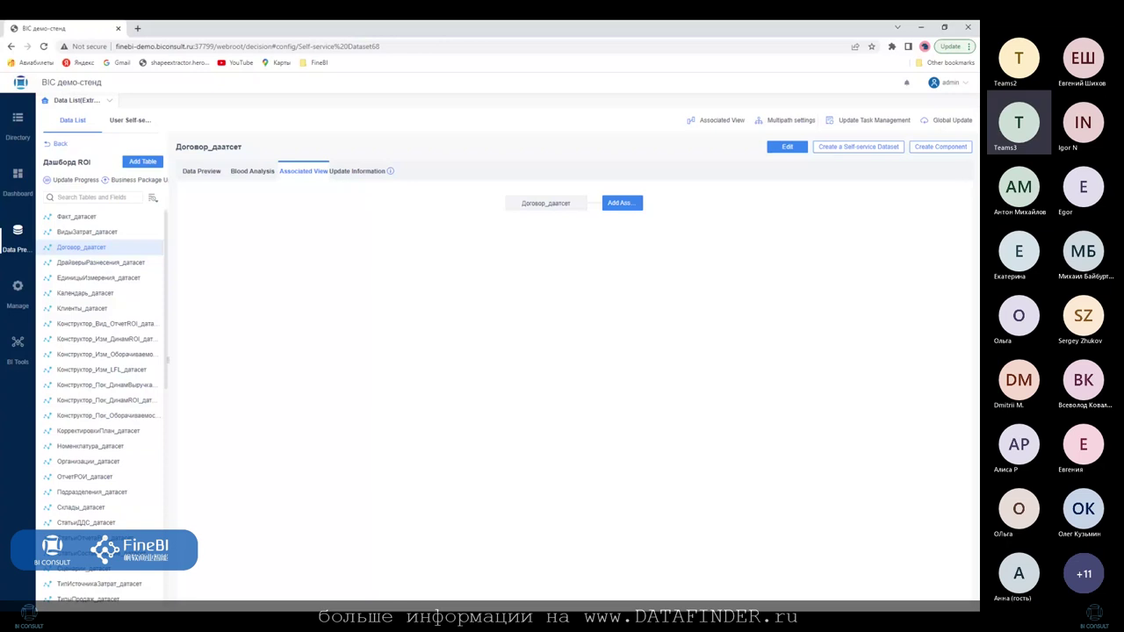
Open the associated view of all tables, isolate the relations of QWT-Orders, and restore the full view
left_click(713, 119)
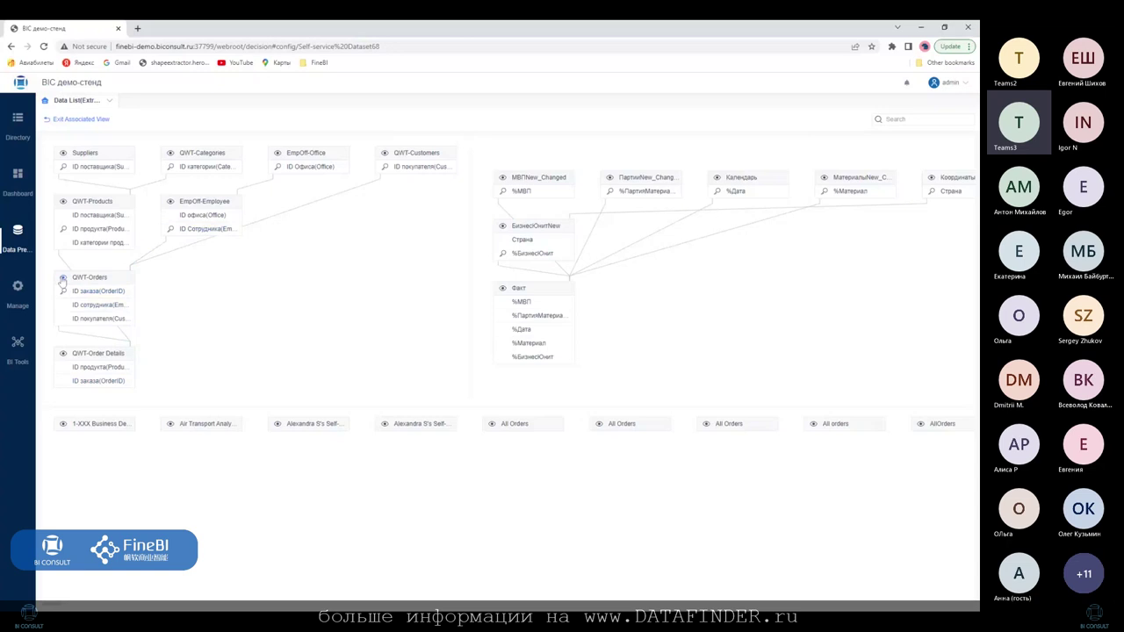
left_click(62, 278)
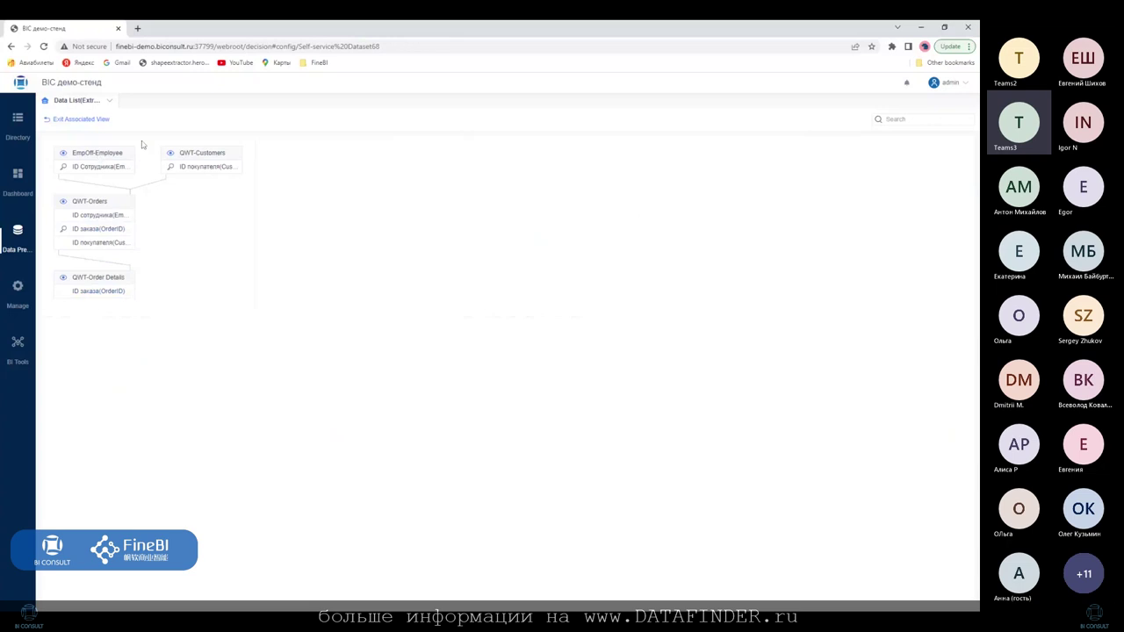
left_click(62, 278)
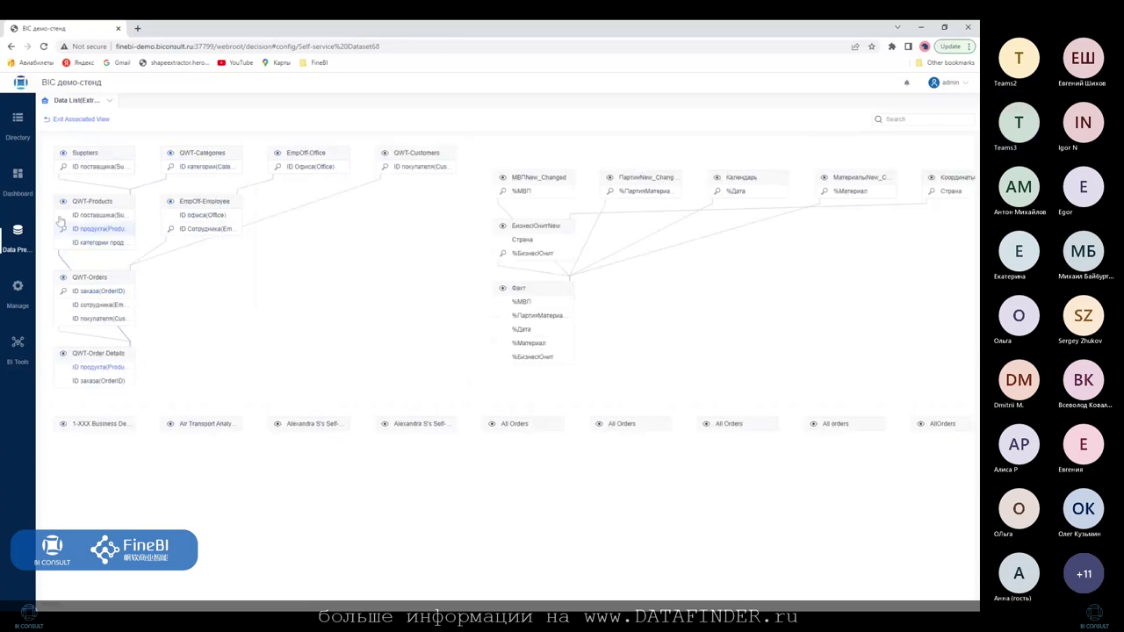
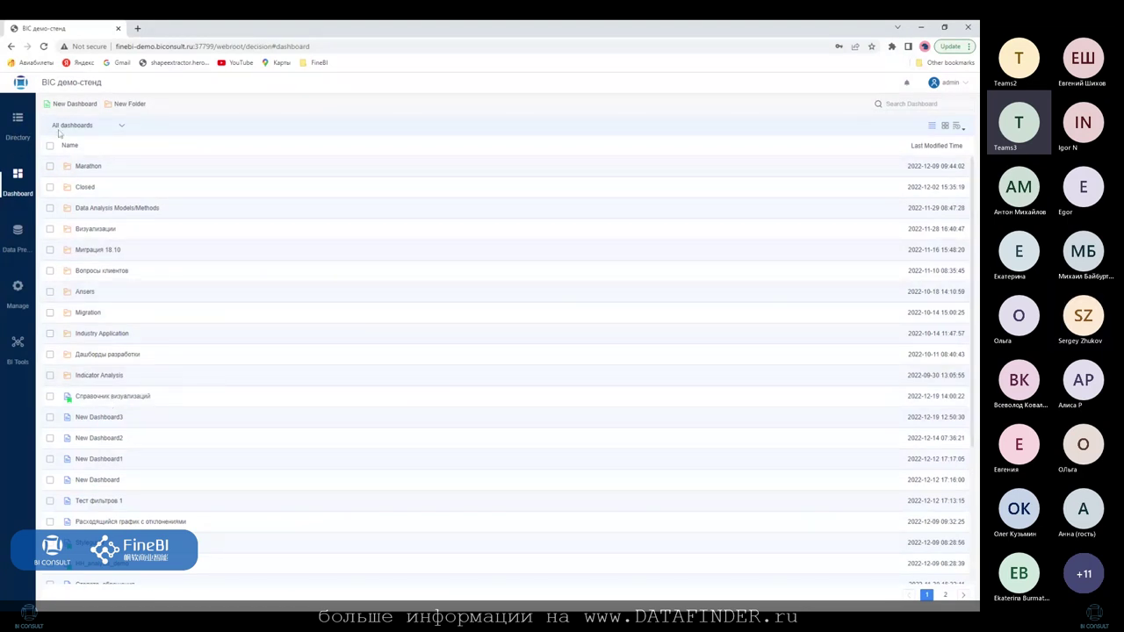
View the plan-fact analysis dashboard from the Для демонстрации клиентам folder in the directory, and return to the folder
left_click(19, 137)
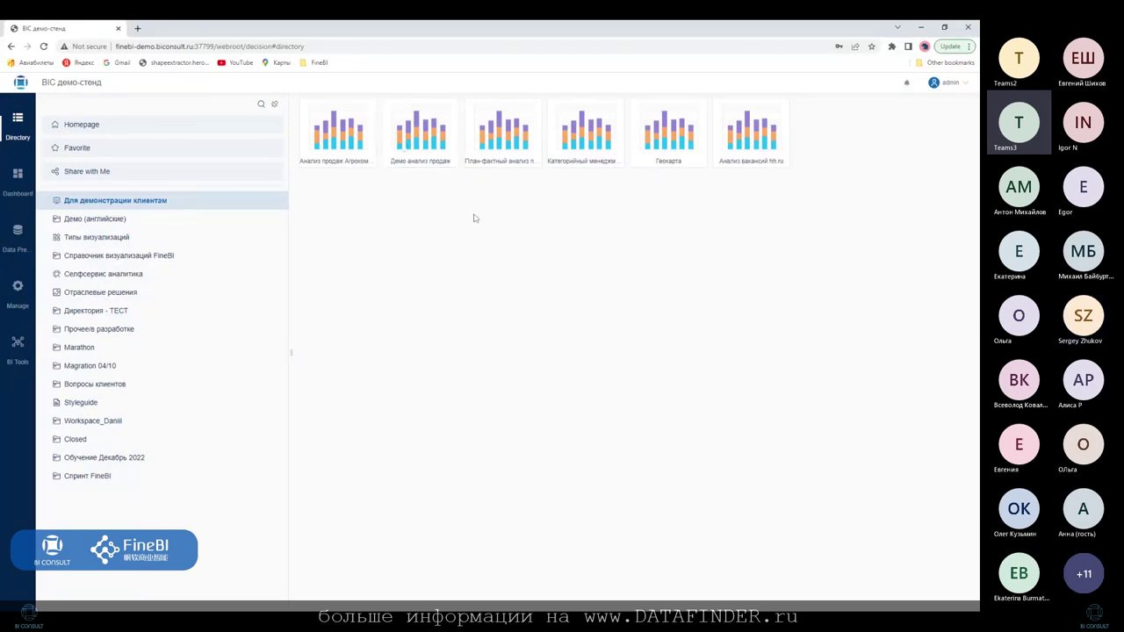
left_click(501, 151)
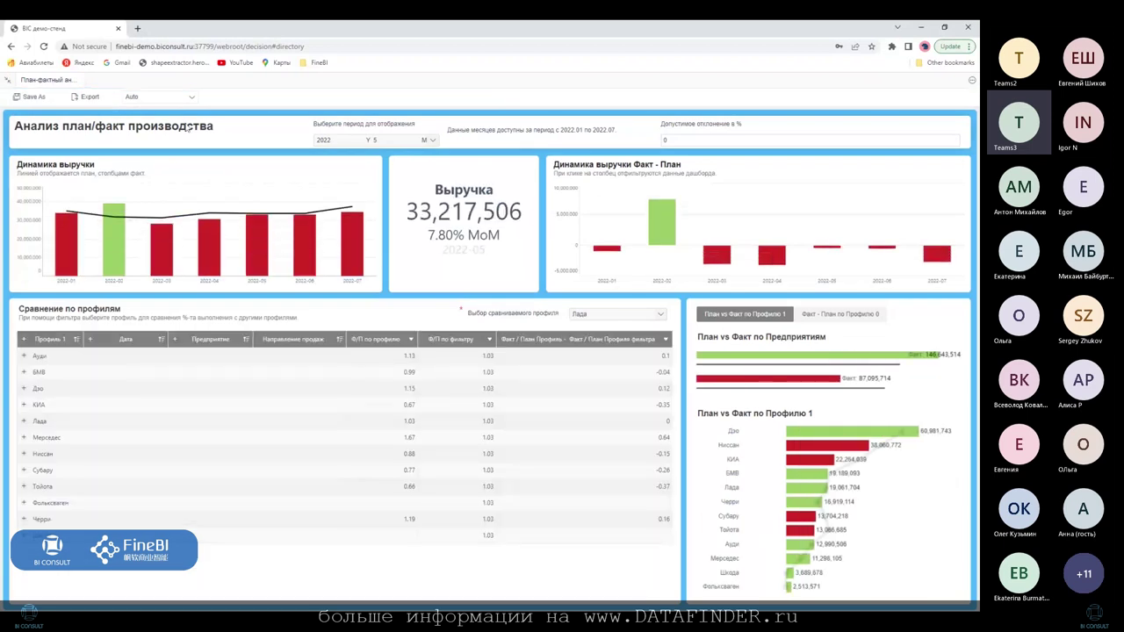
left_click(81, 80)
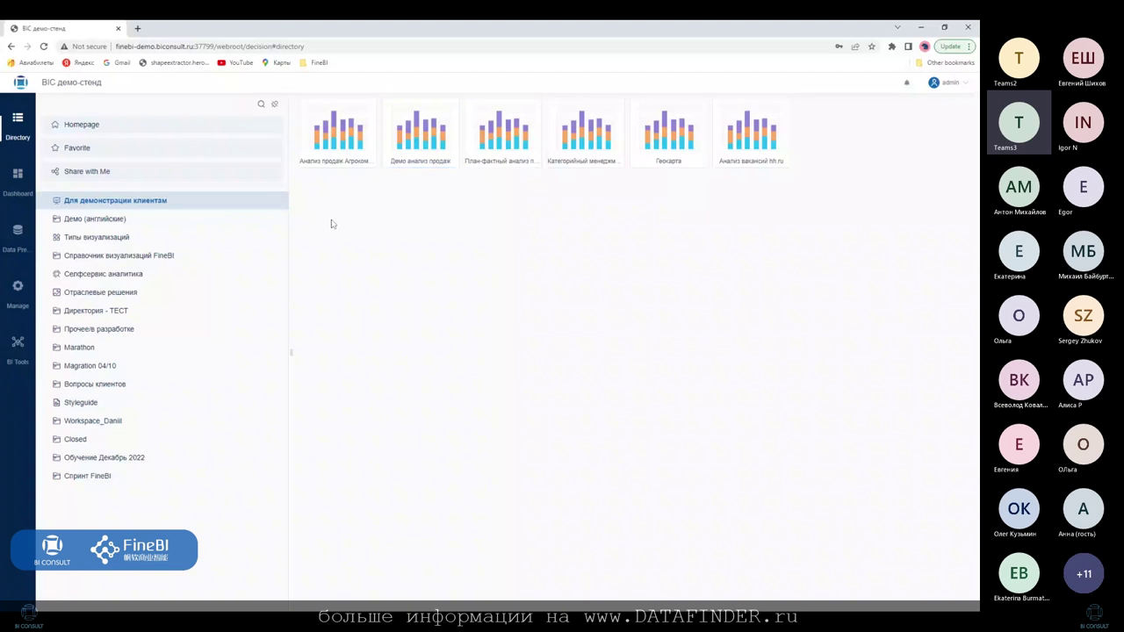
Copy the public share link of the HH_analysis_demo dashboard from the dashboard list
left_click(23, 195)
scroll(439, 439, "down", 5)
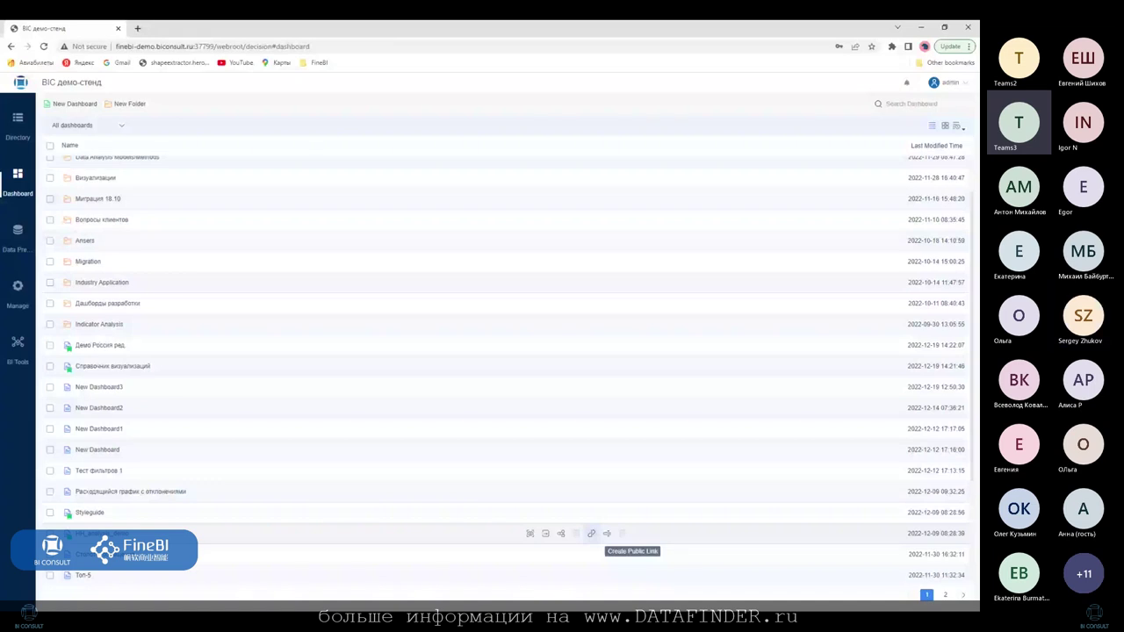
left_click(591, 533)
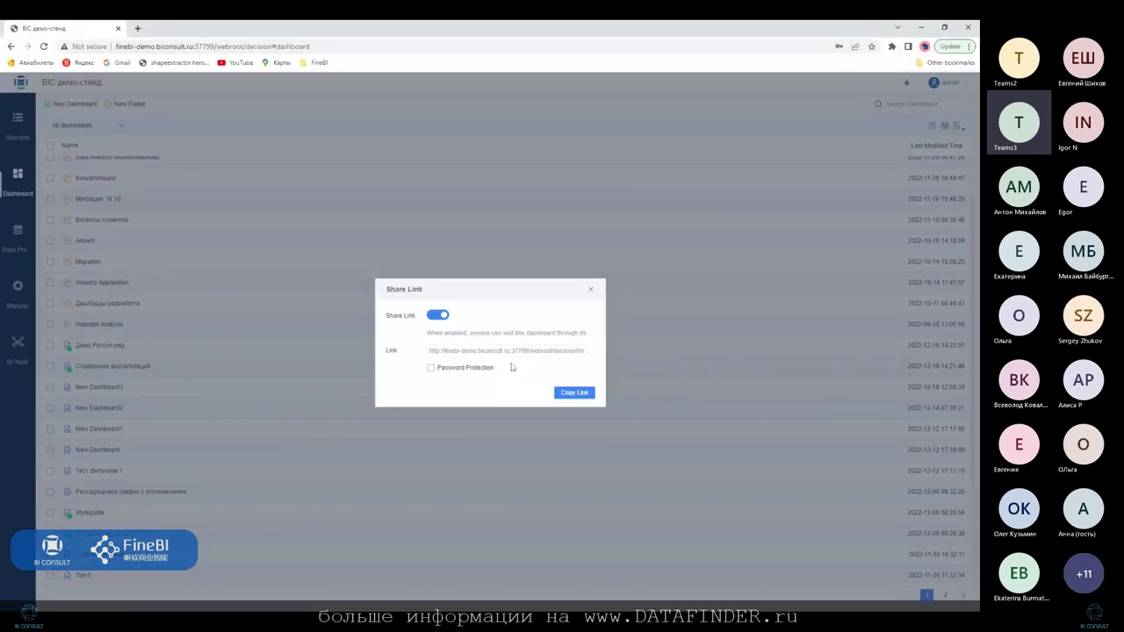
left_click(575, 393)
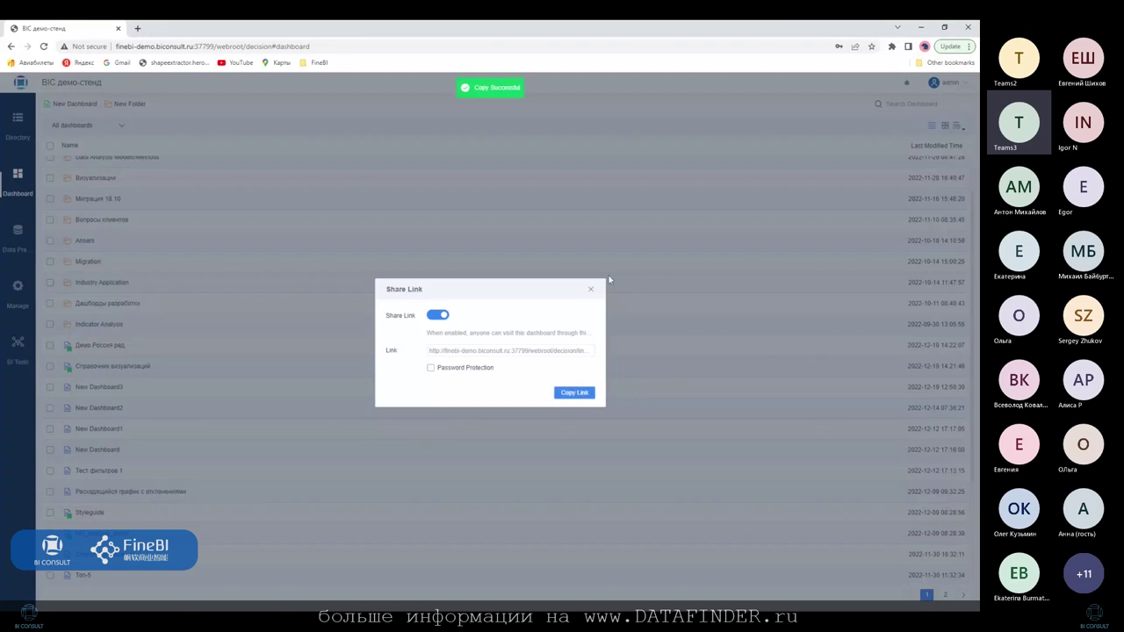
left_click(591, 289)
left_click(565, 304)
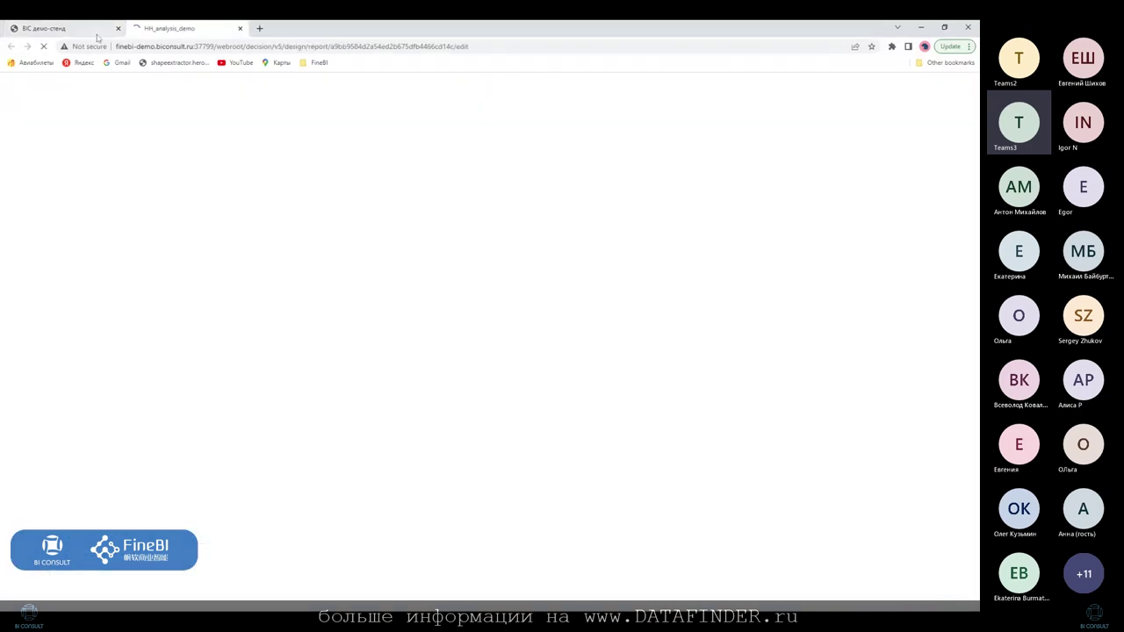
key("ctrl+w")
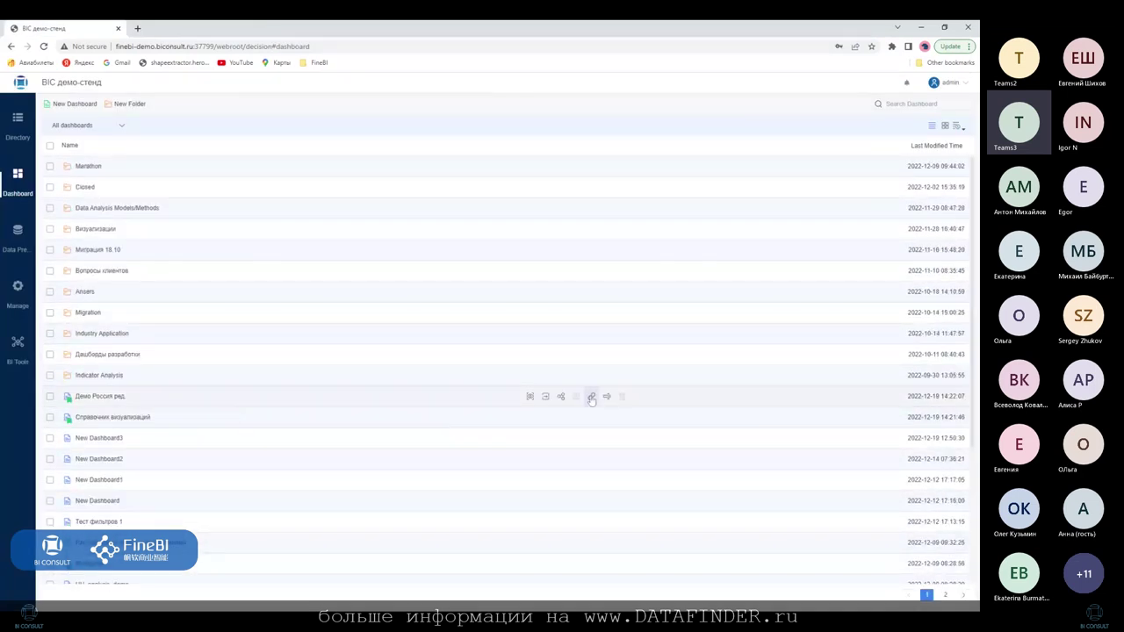
Enable the public share link for the Демо Россия ред. dashboard, copy it, and return to the dashboard list
left_click(545, 396)
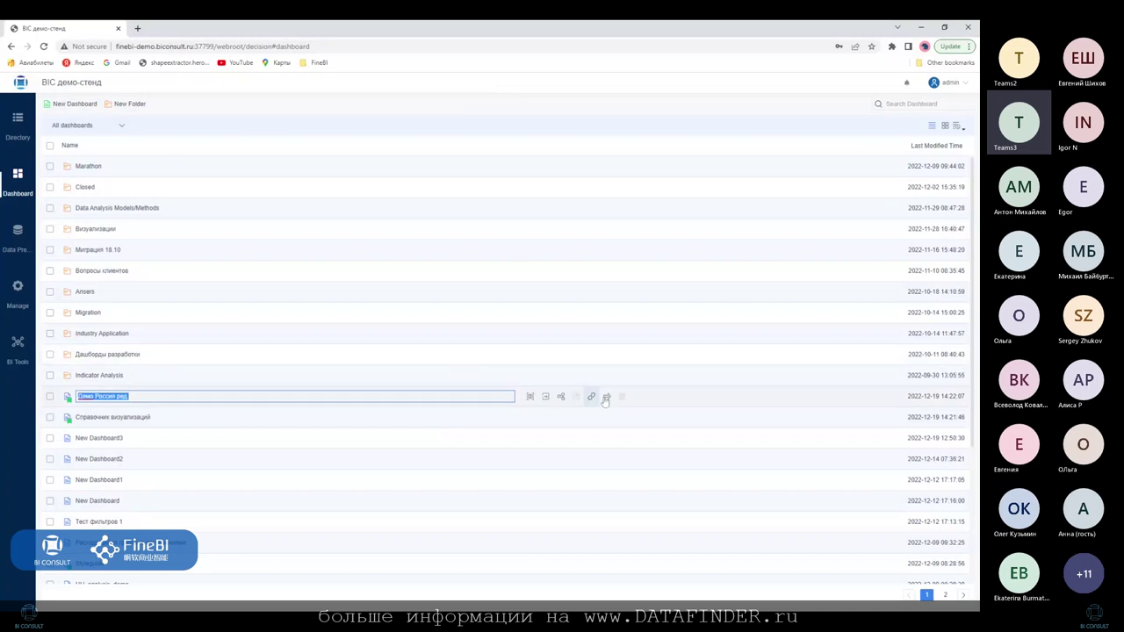
left_click(604, 397)
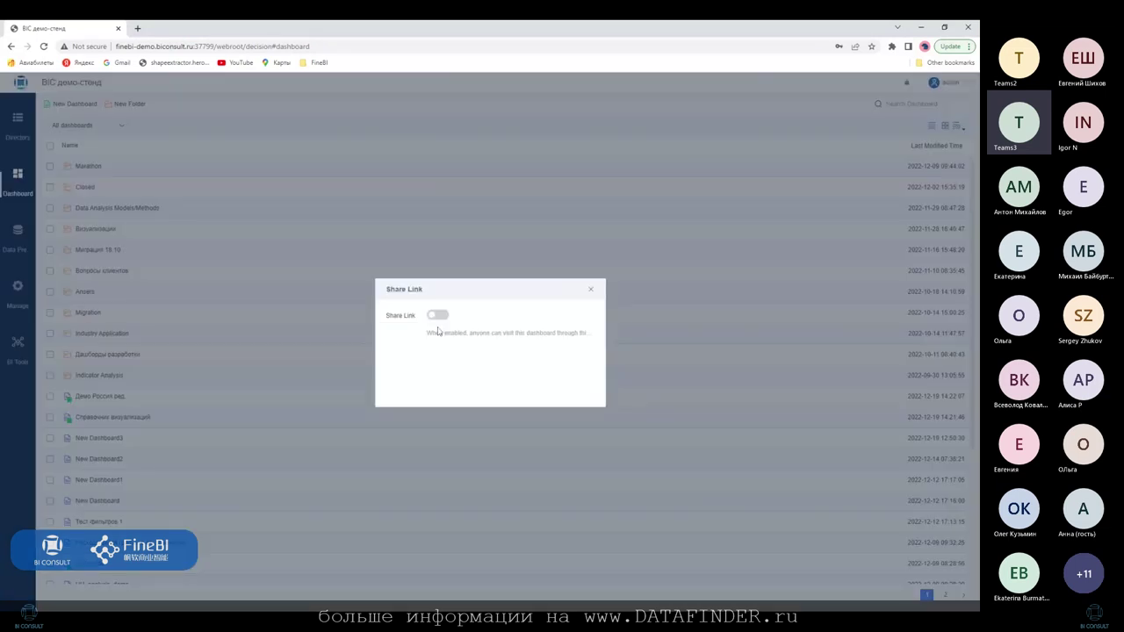
left_click(438, 315)
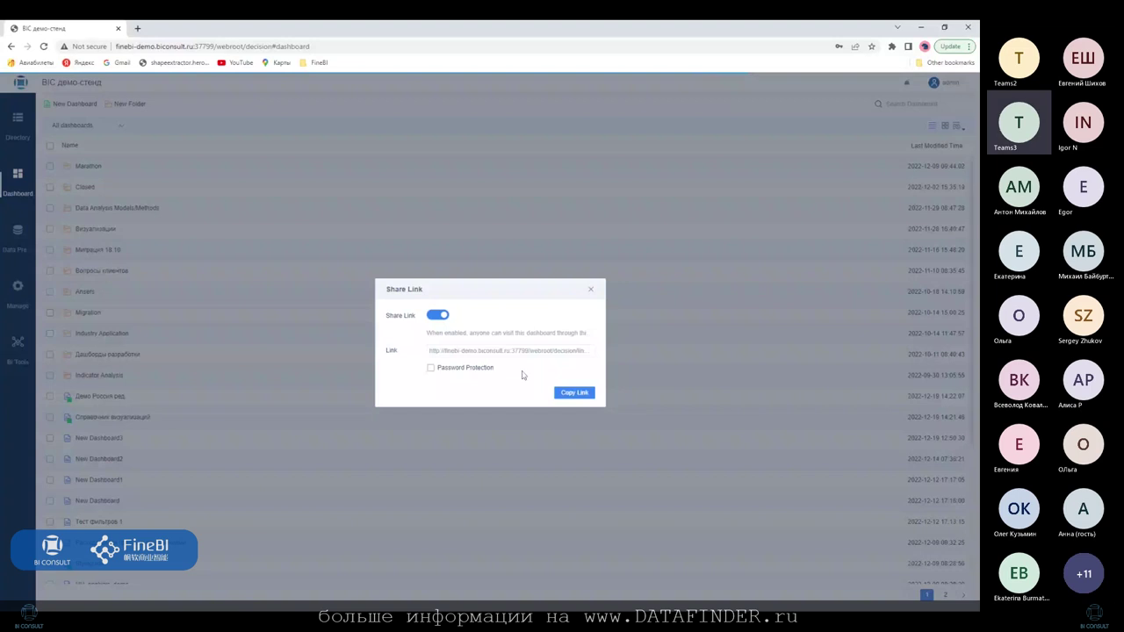
left_click(574, 393)
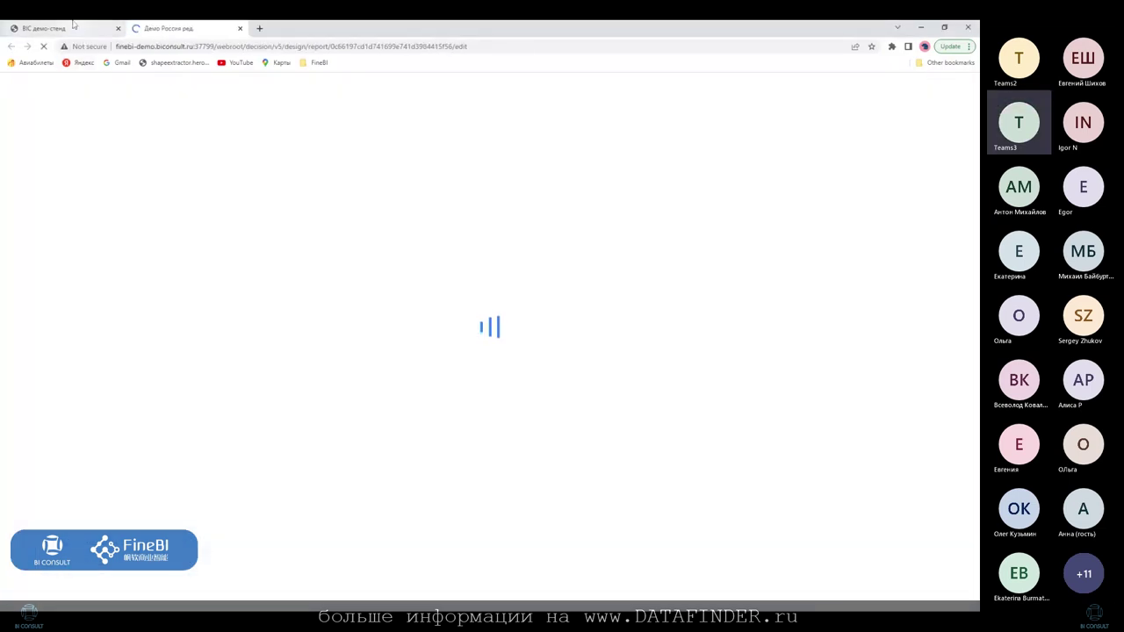
left_click(73, 26)
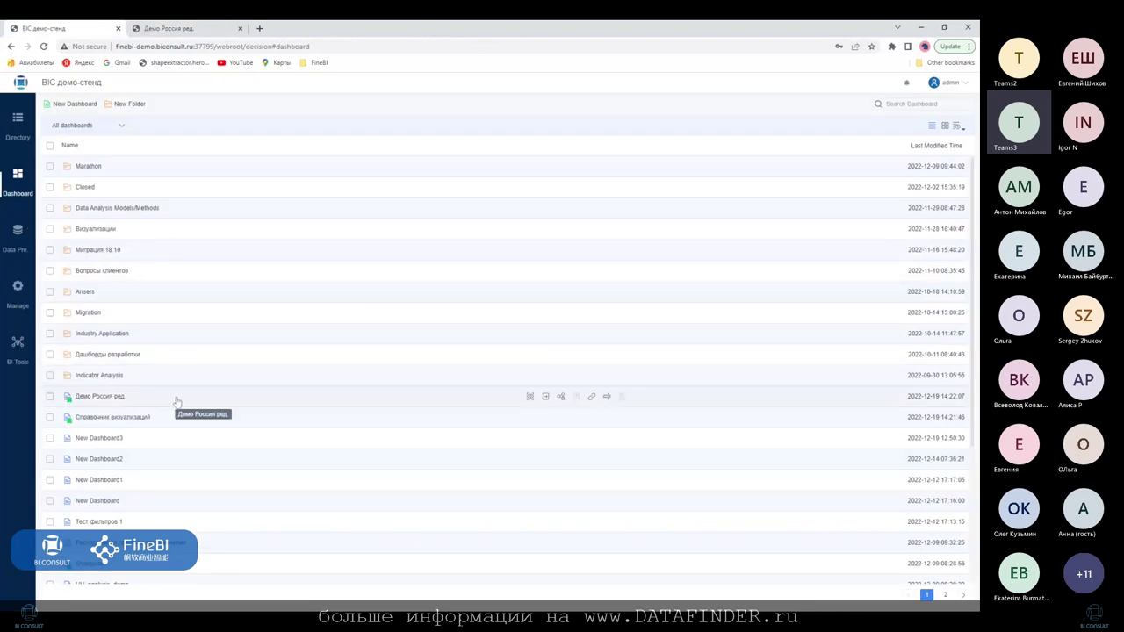
Review the departments and roles the Демо Россия ред. dashboard can be shared with, without sharing it
left_click(562, 397)
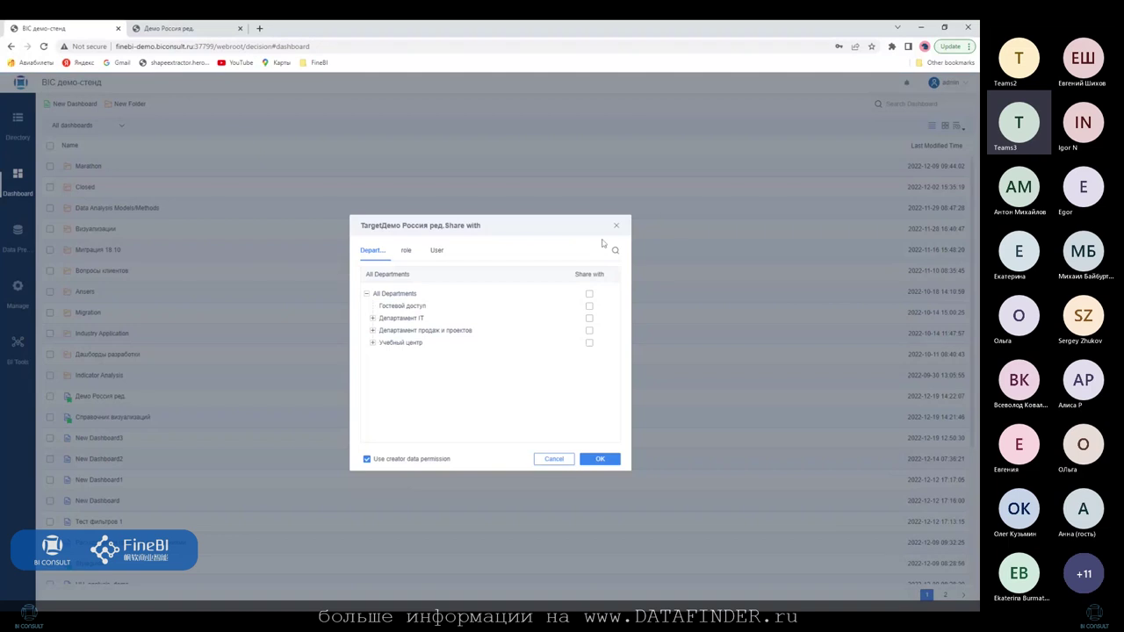
left_click(414, 253)
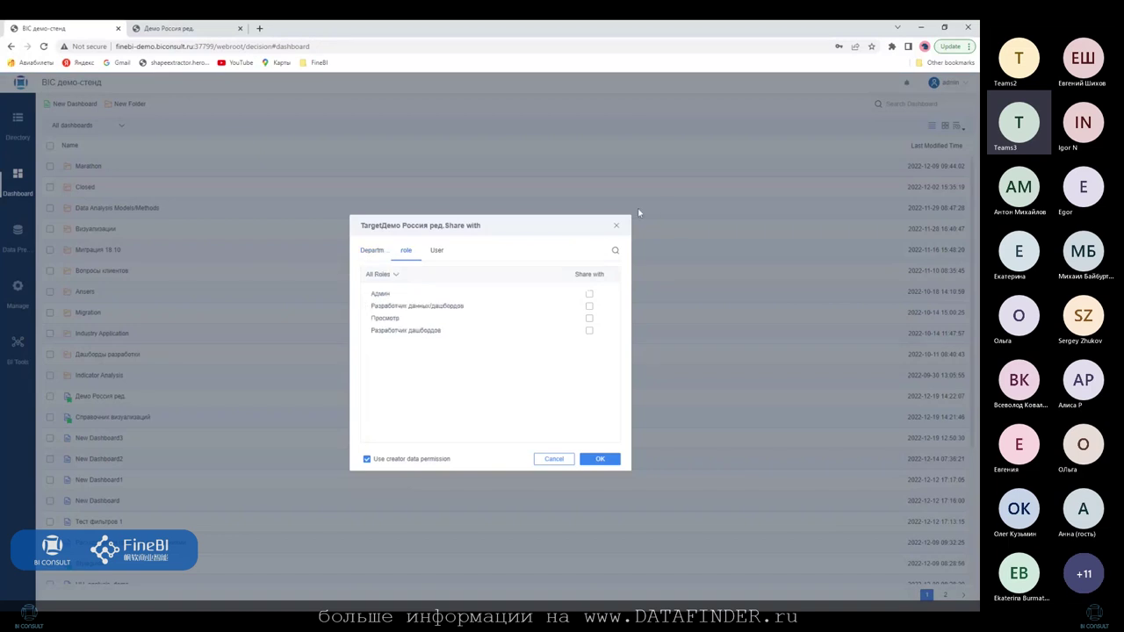
left_click(617, 226)
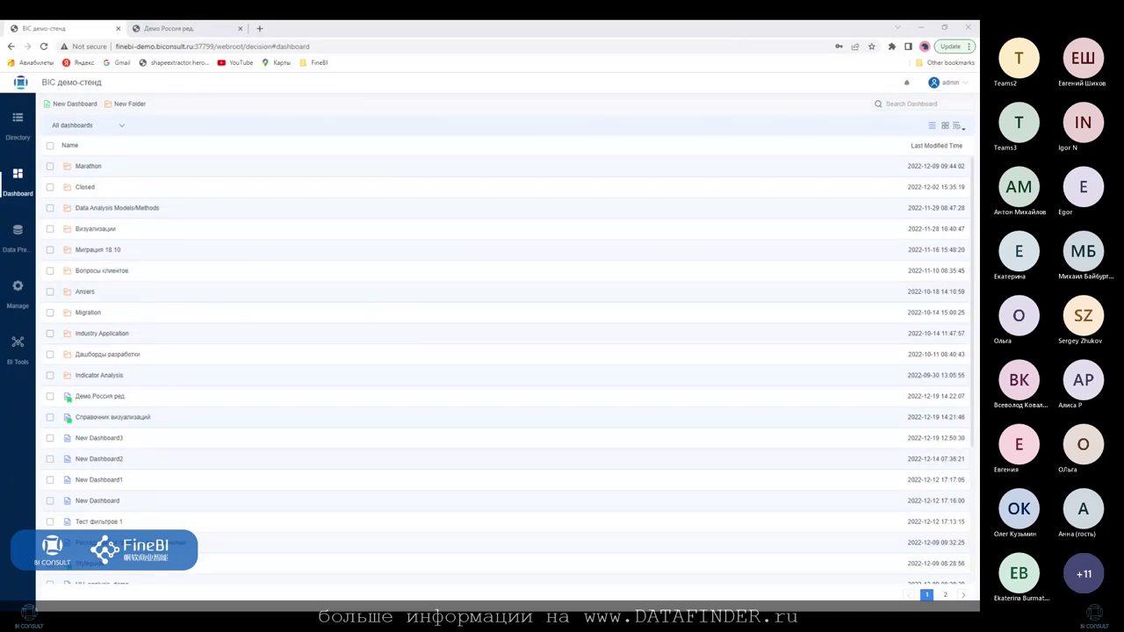
Open the Share with Me section of the directory to check for shared dashboards
left_click(27, 137)
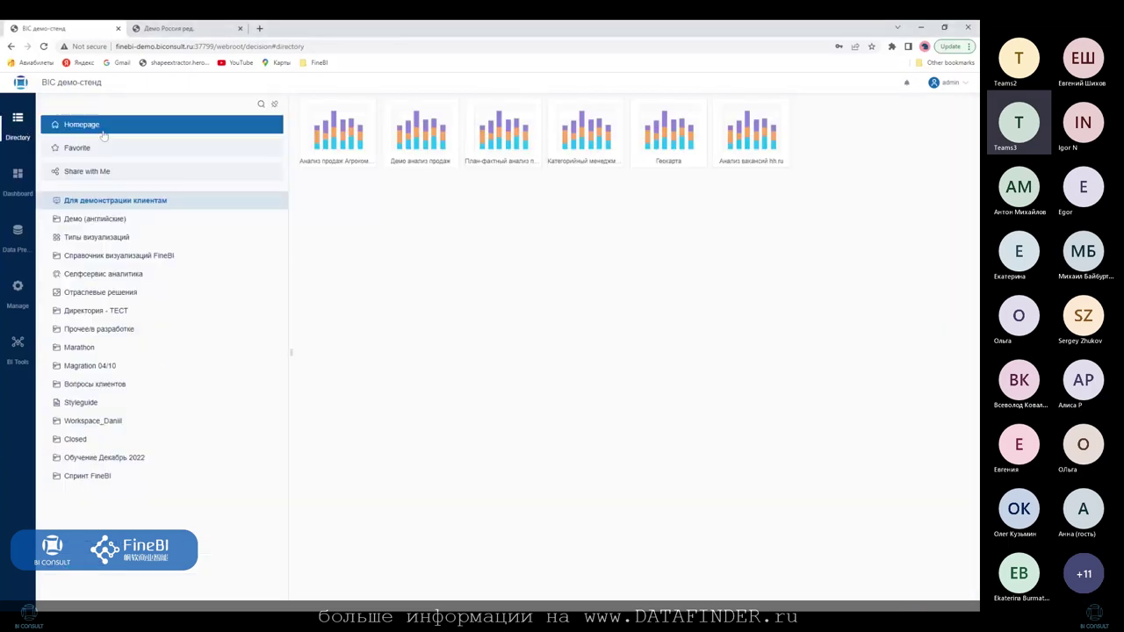
left_click(98, 172)
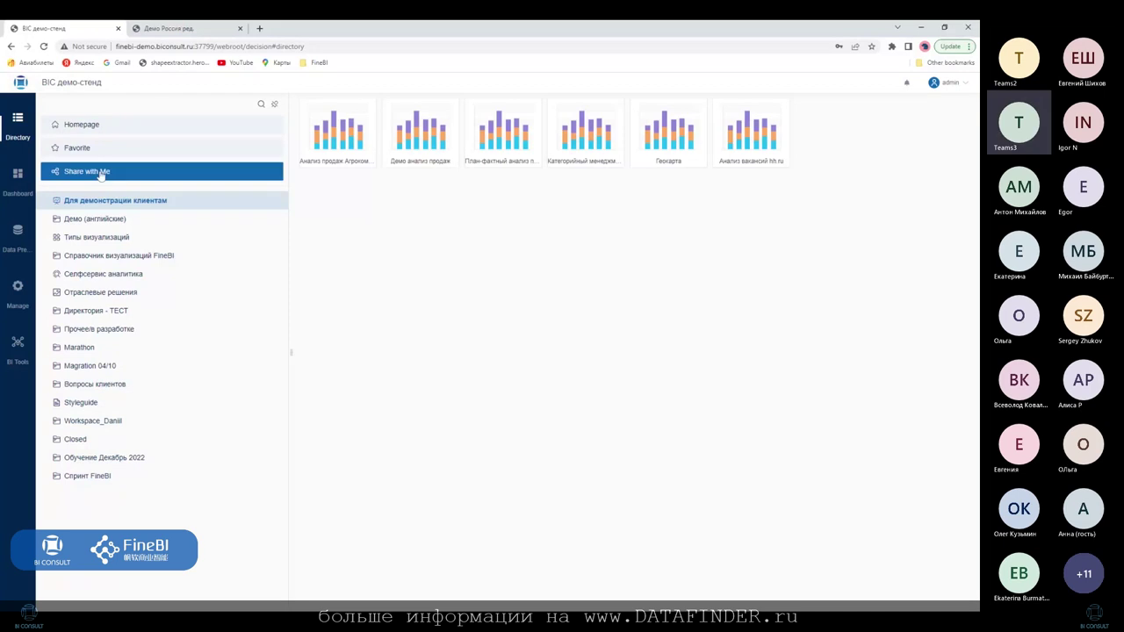
left_click(924, 104)
left_click(579, 183)
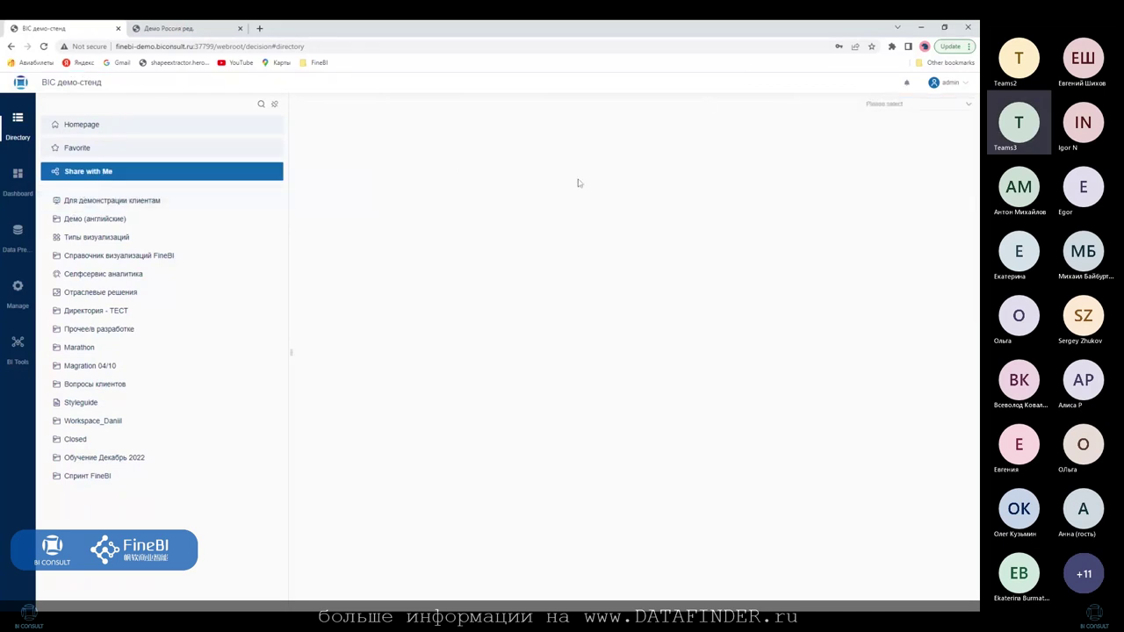
Go back from the directory to the dashboard list and review the options for filtering which dashboards are listed
left_click(119, 200)
left_click(18, 180)
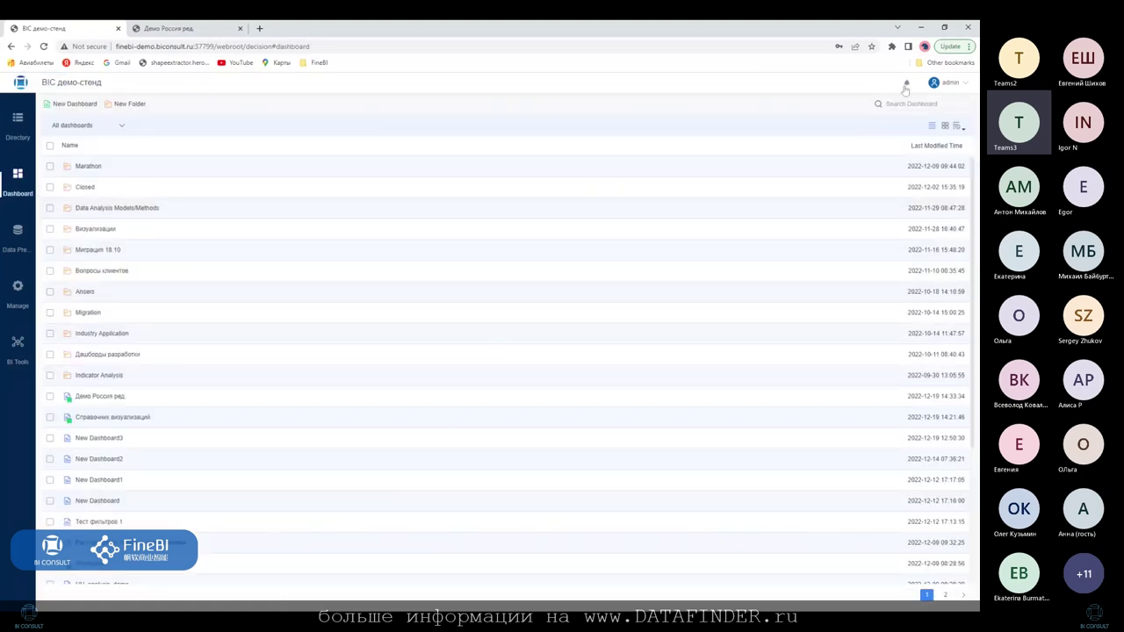
mouse_move(905, 88)
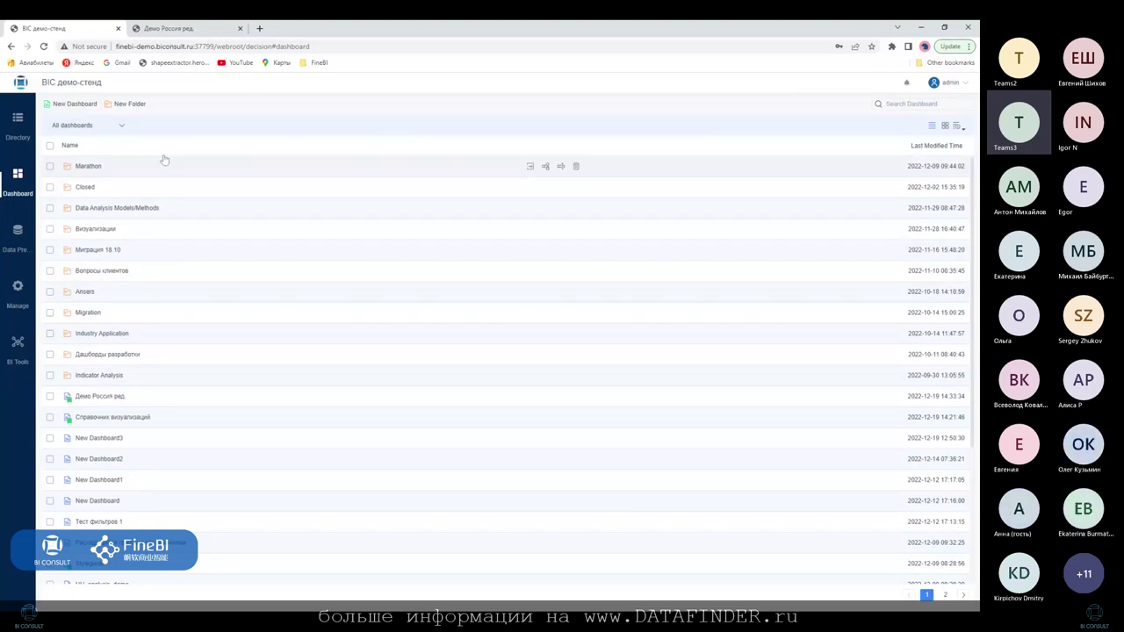
left_click(114, 125)
left_click(88, 137)
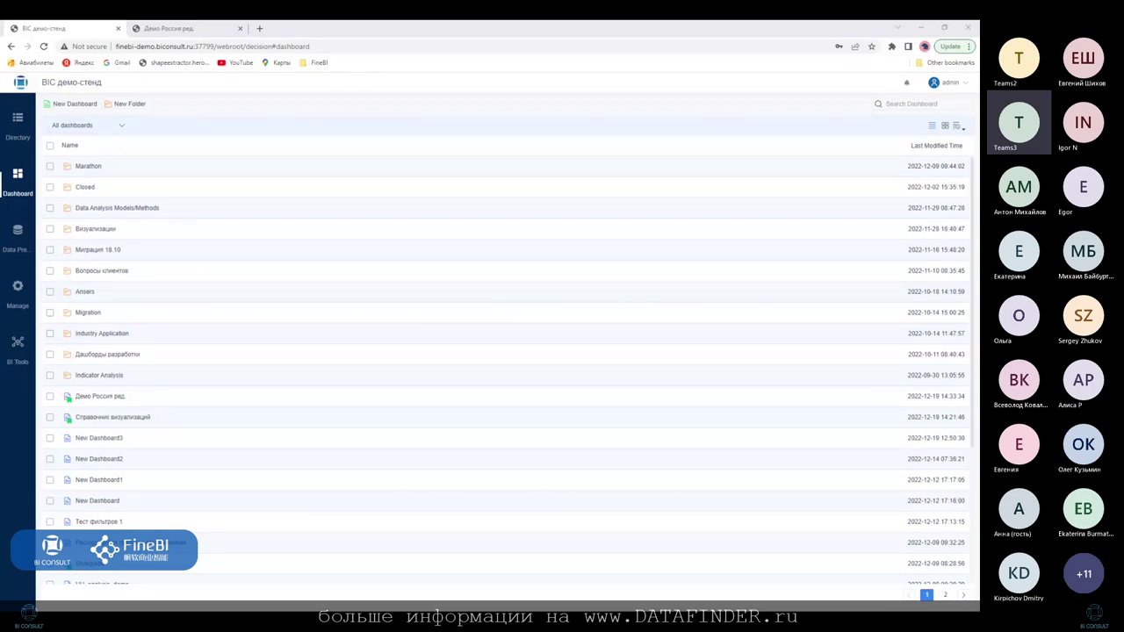
left_click(85, 129)
left_click(79, 136)
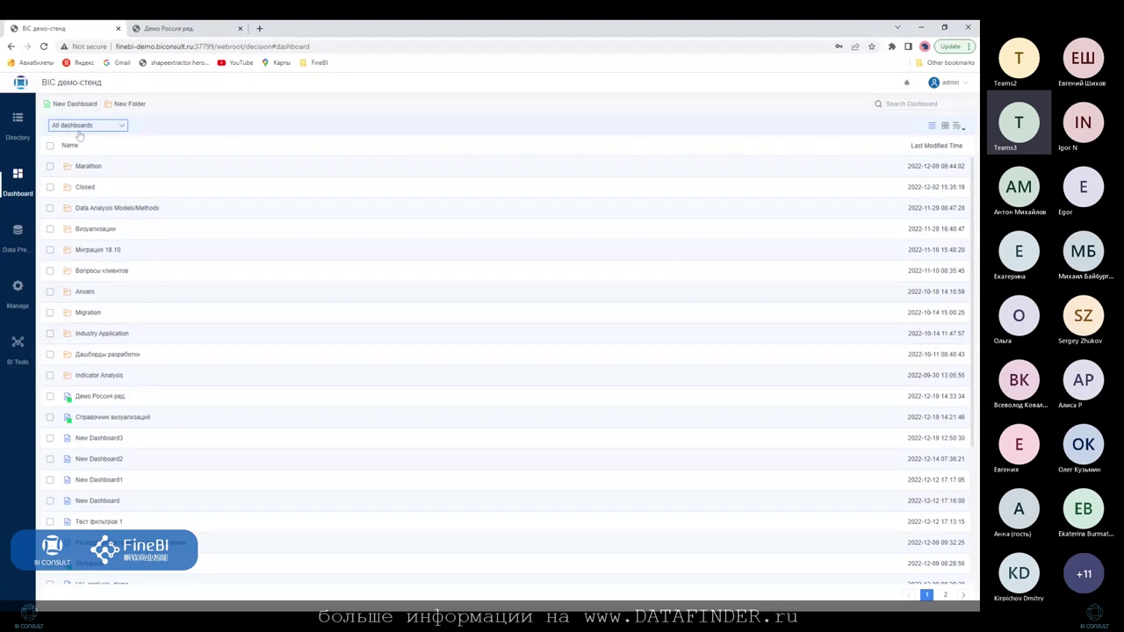
Enlarge the page for readability and filter the dashboard list by Shared dashboard
key("ctrl+plus")
key("ctrl+plus")
key("ctrl+plus")
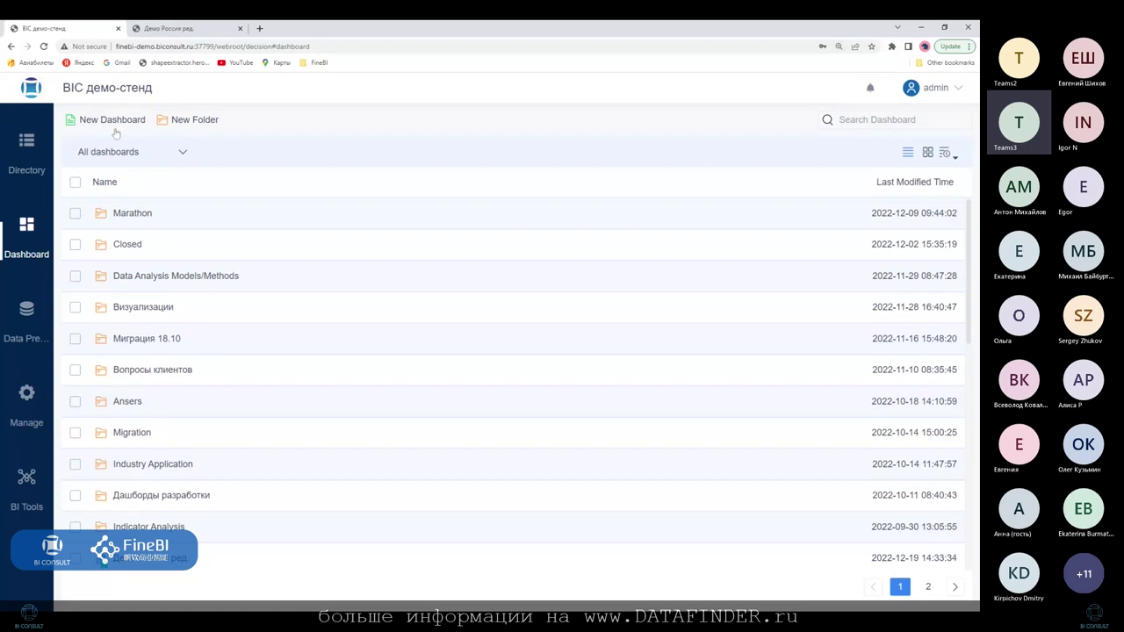
left_click(97, 156)
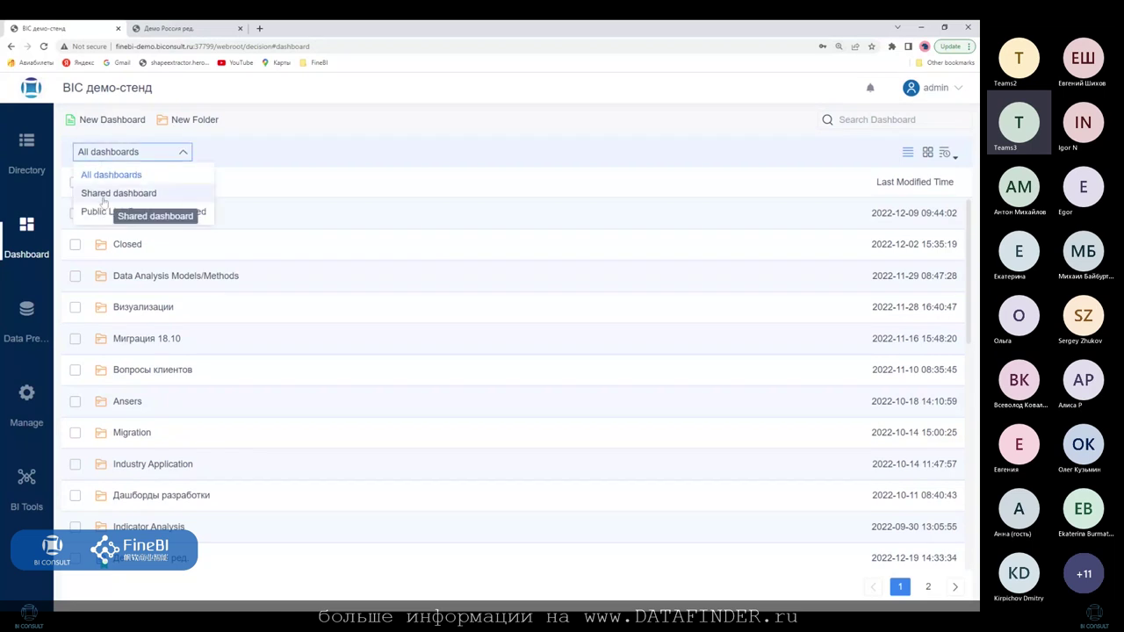
left_click(104, 195)
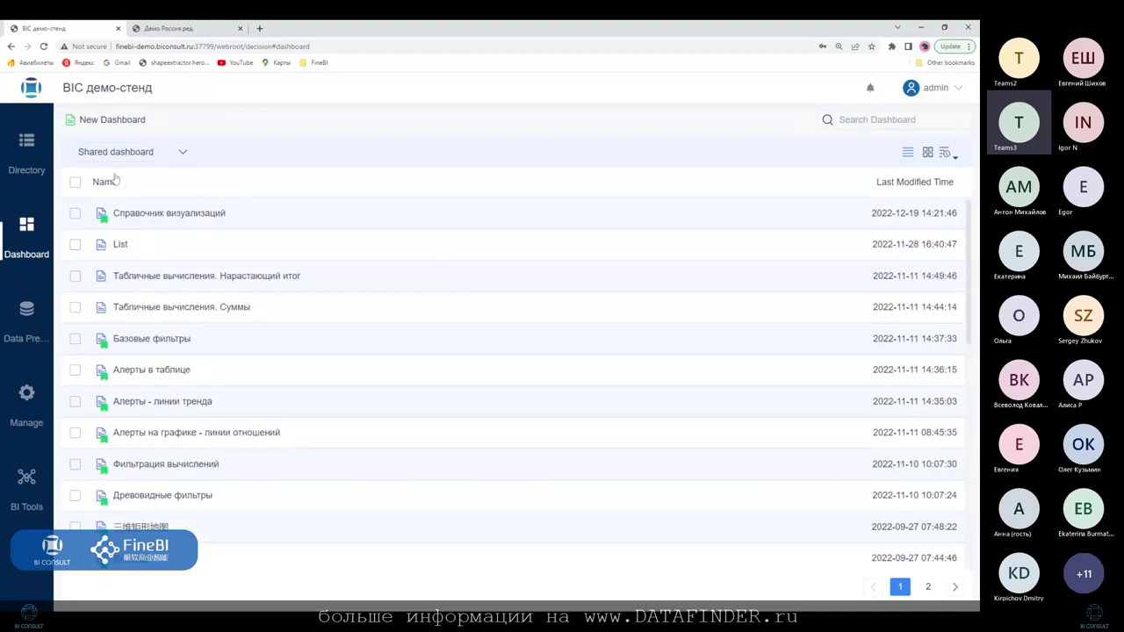
key("ctrl+plus")
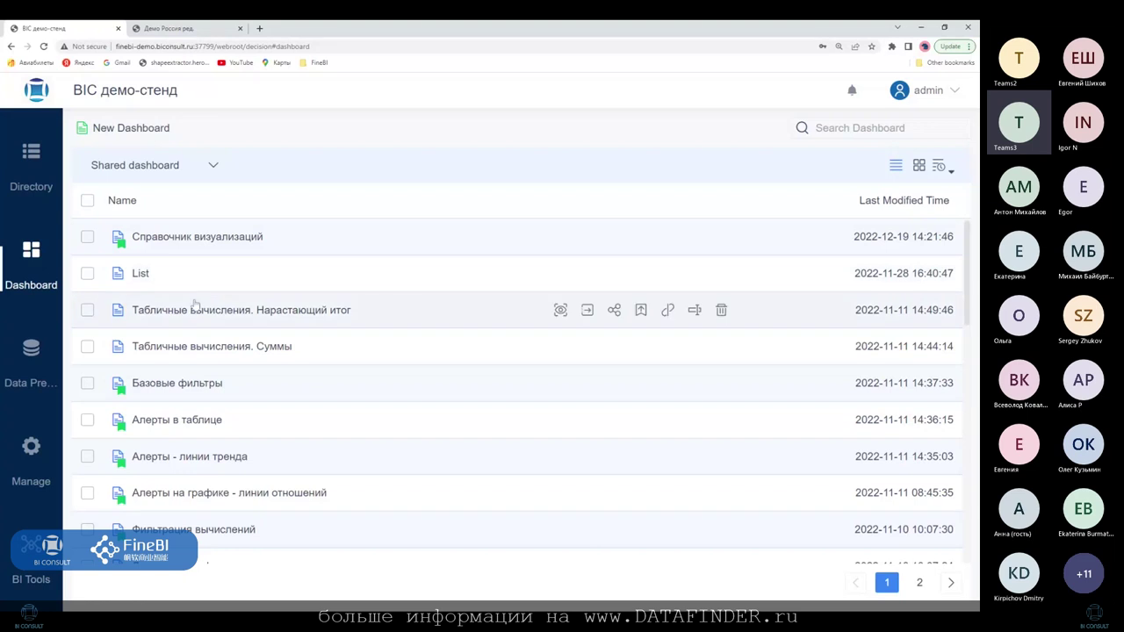
Switch the dashboard list filter to Public Link Dashboard opened
left_click(145, 172)
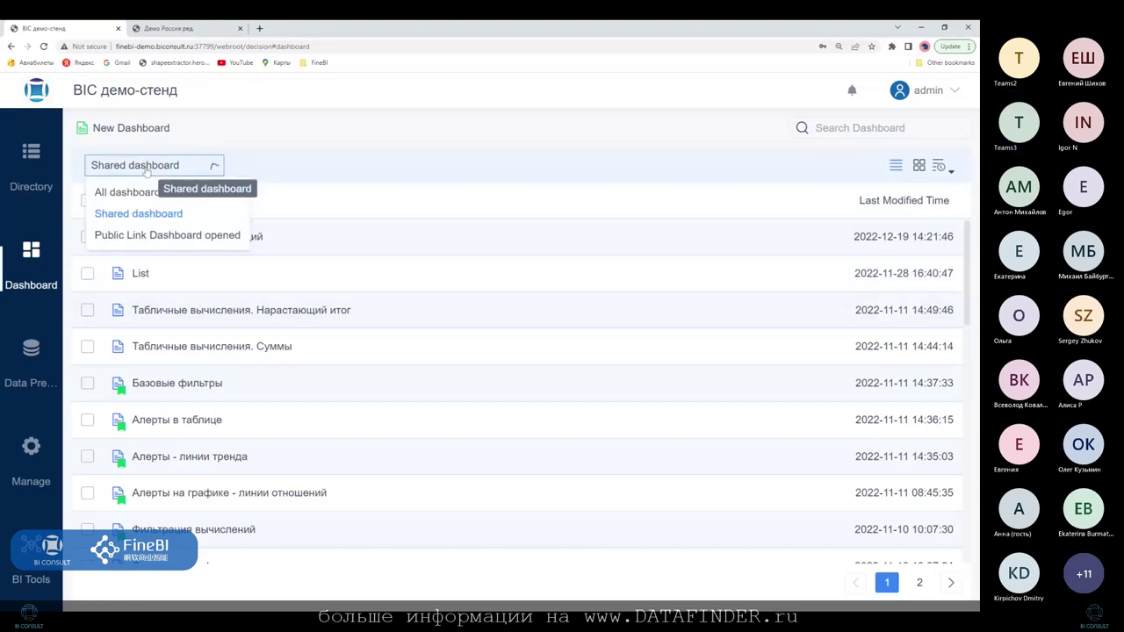
left_click(174, 167)
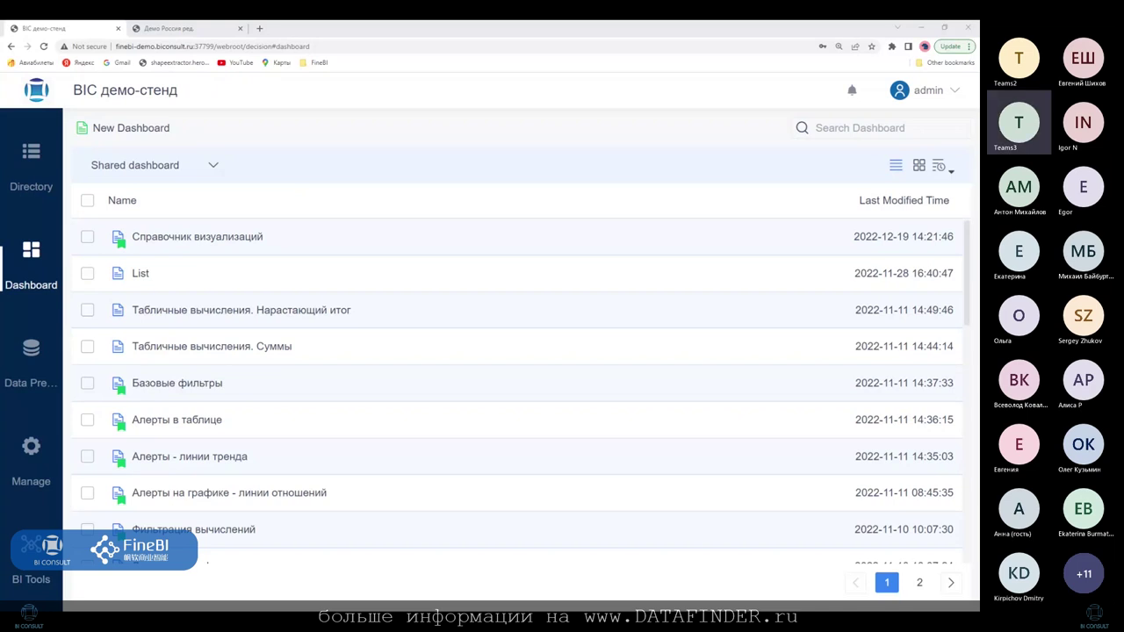
left_click(140, 169)
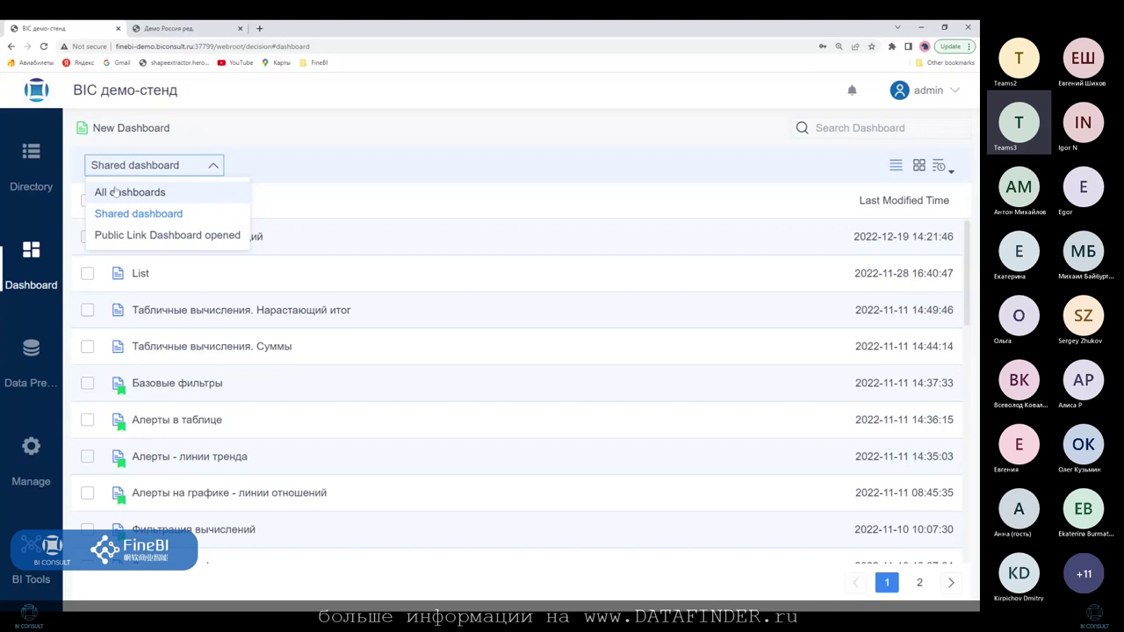
left_click(154, 235)
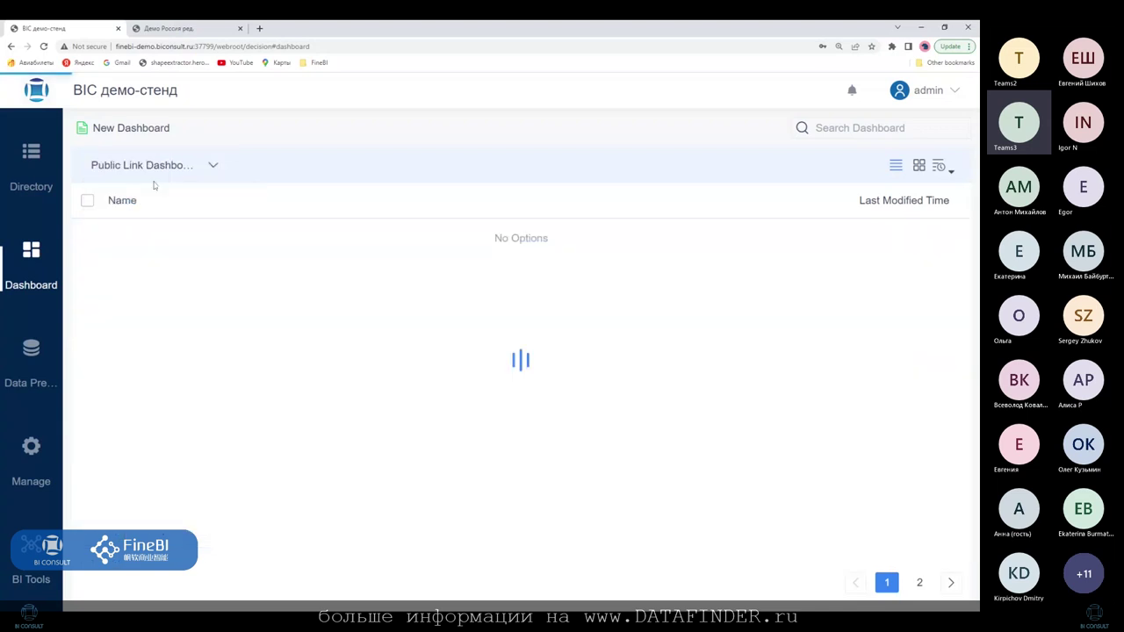
Reset the dashboard list filter to All dashboards and reduce the page to its normal size
left_click(167, 165)
left_click(154, 202)
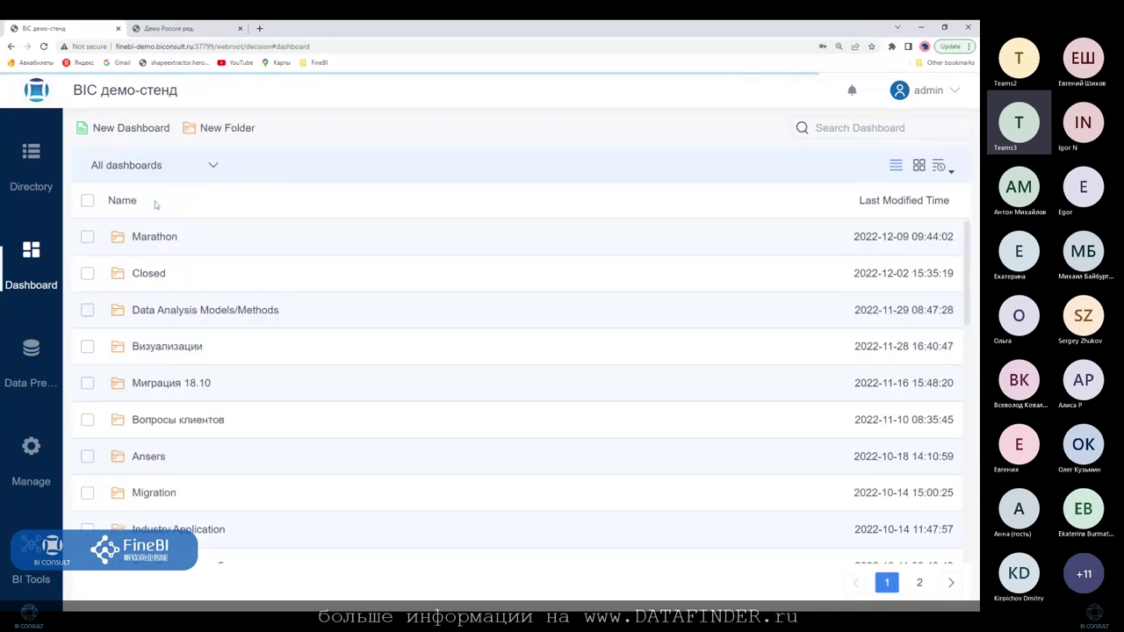
key("ctrl+minus")
key("ctrl+minus")
key("ctrl+minus")
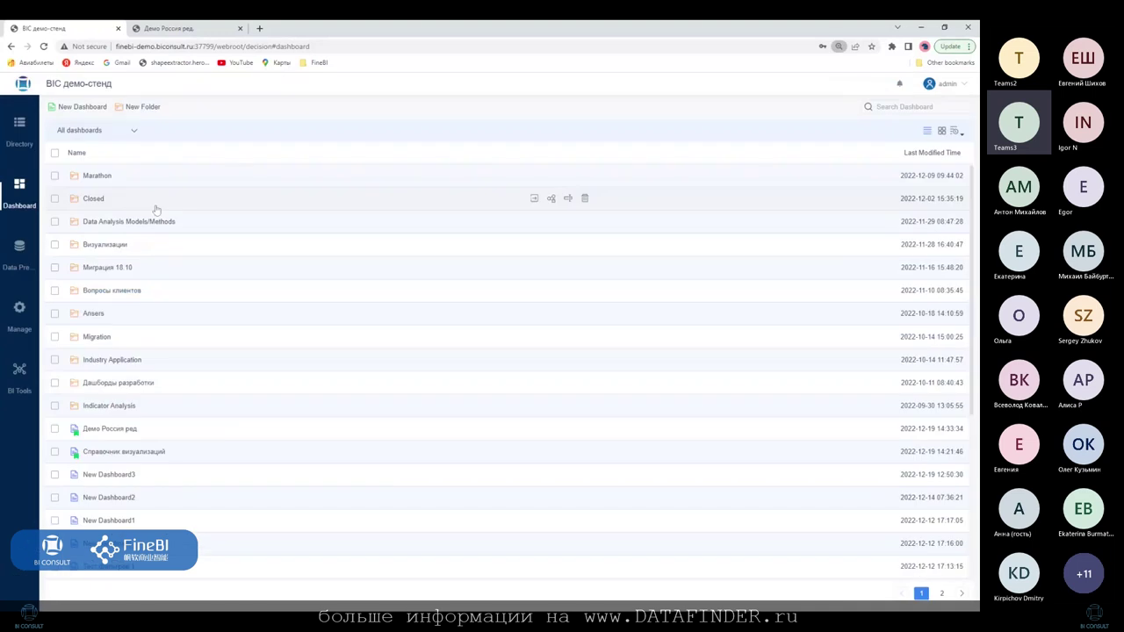
key("ctrl+minus")
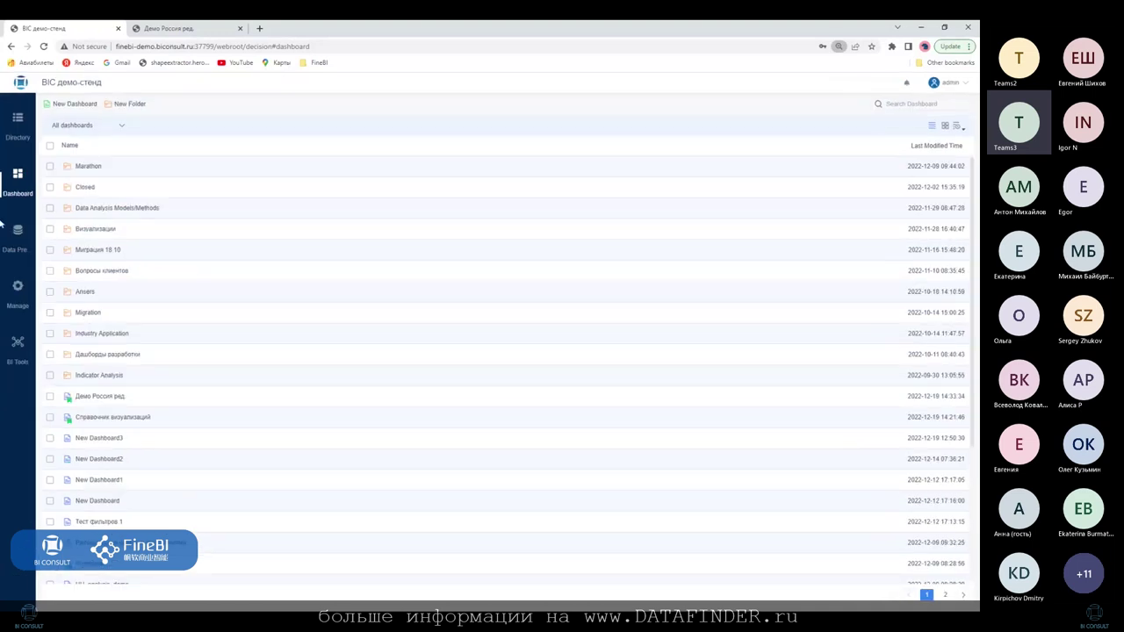